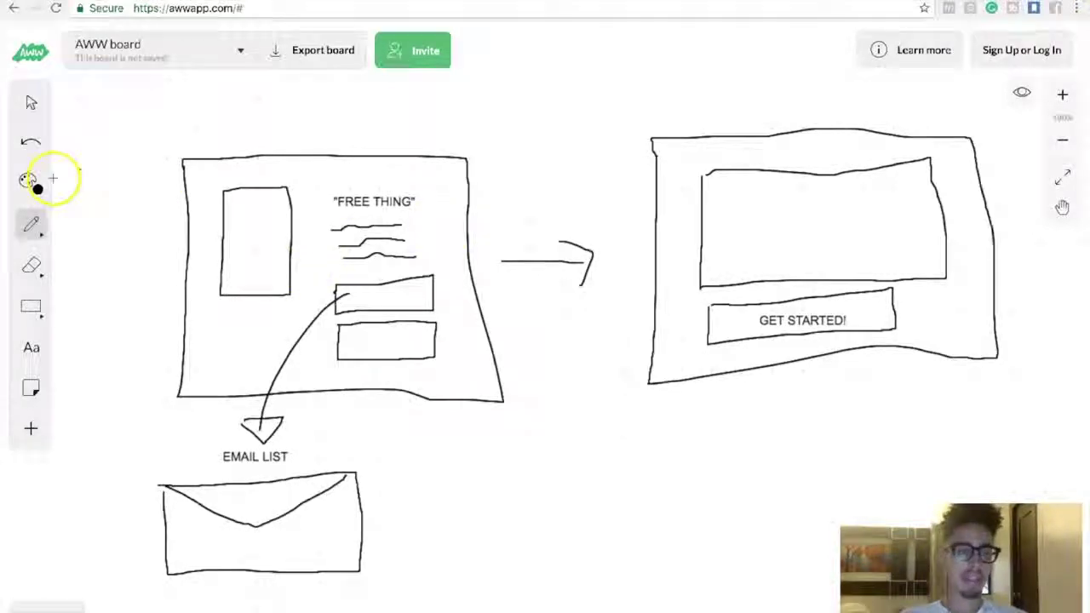
Pick the Text tool to start labelling the funnel sketch.
click(32, 347)
Add the CAPTURE label above the first page sketch.
click(270, 113)
text(CAPTURE)
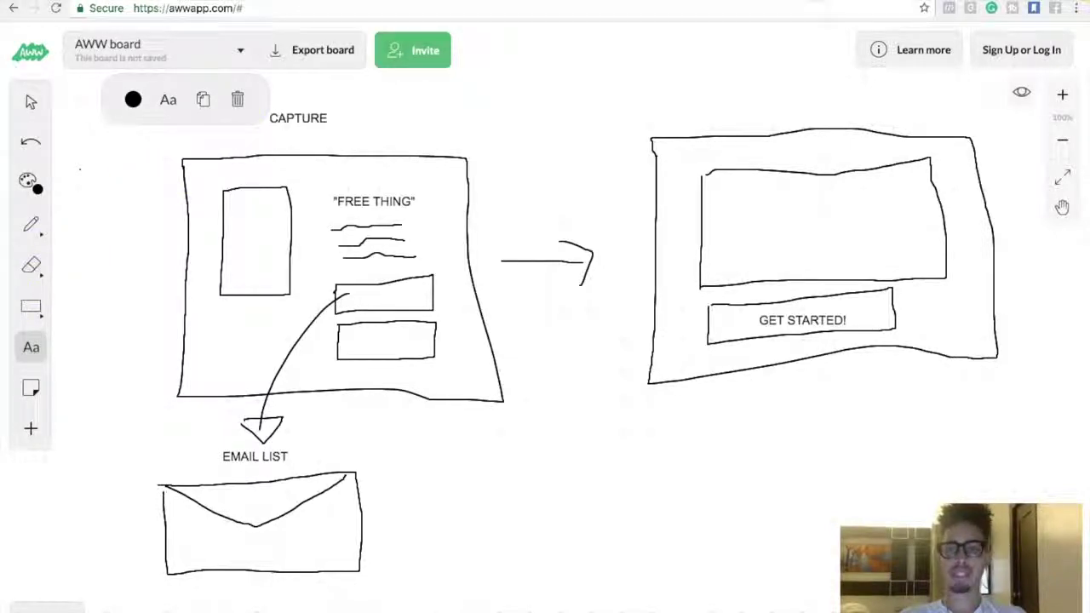
click(253, 275)
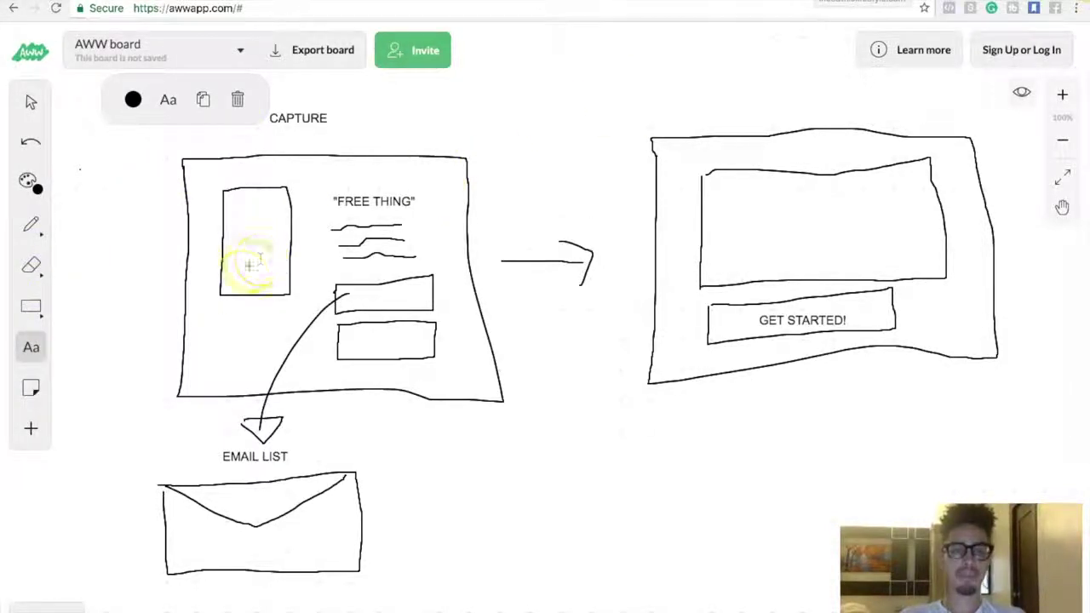
click(371, 203)
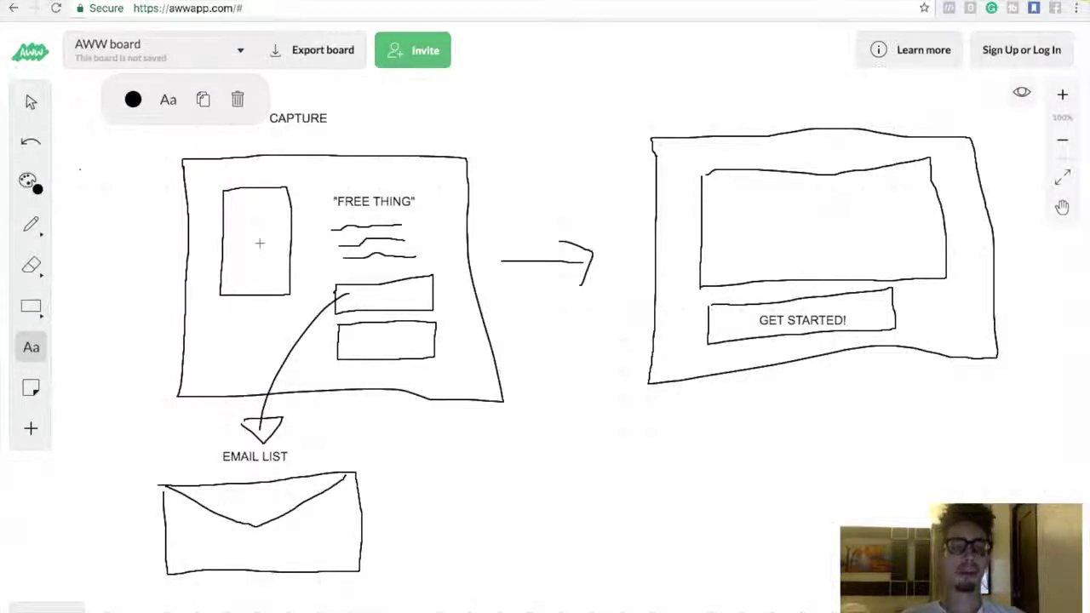
click(371, 202)
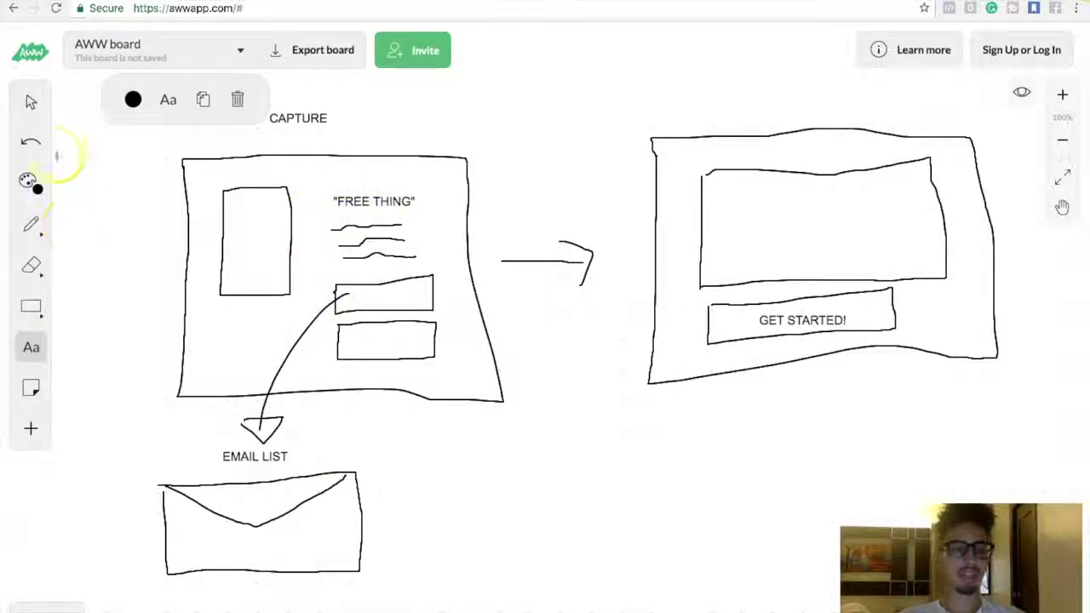
Dismiss the Clear page prompt so the sketch stays intact.
click(31, 223)
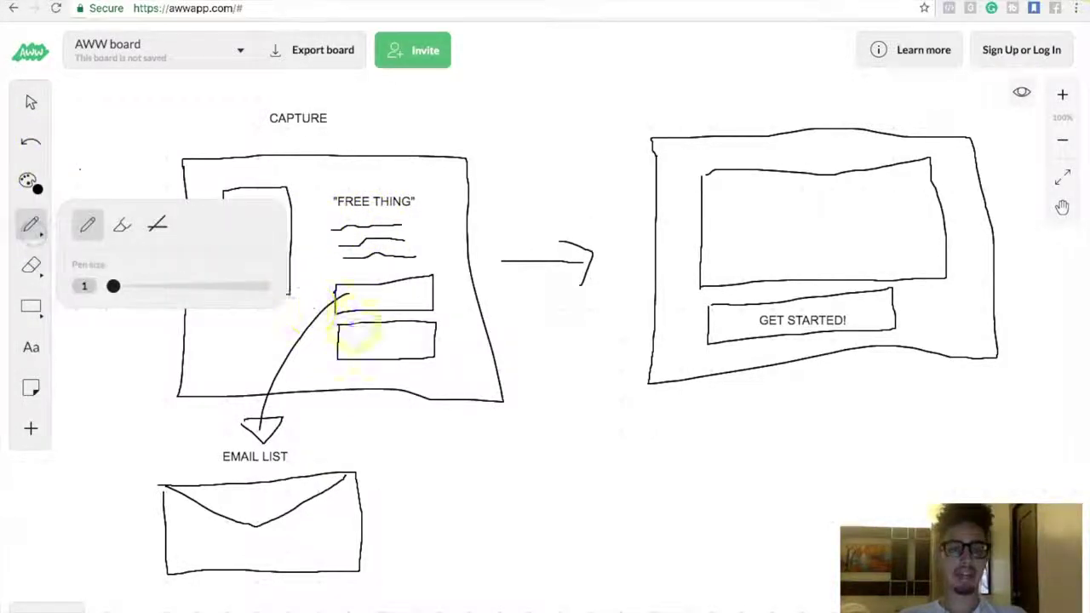
key(Delete)
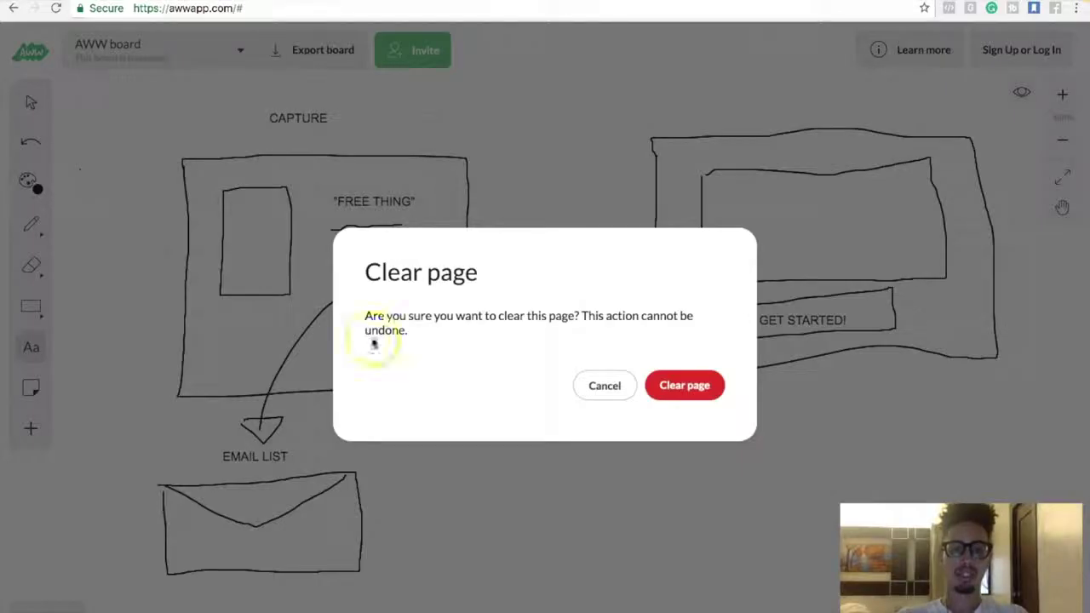
click(605, 386)
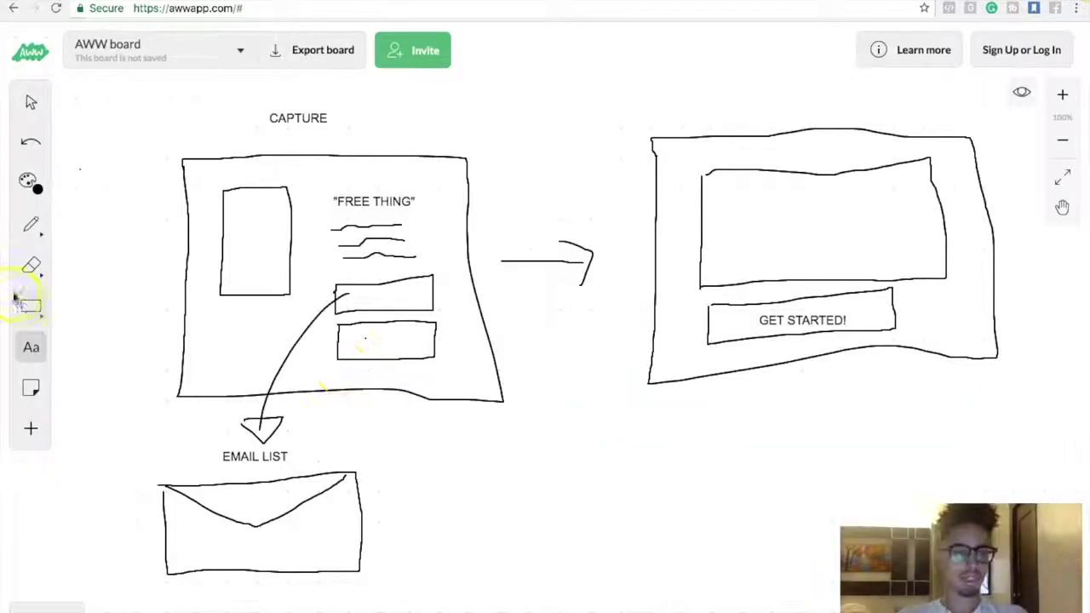
Label the lower rectangle BUTTON and switch to the pen.
click(368, 337)
text("BUTTON)
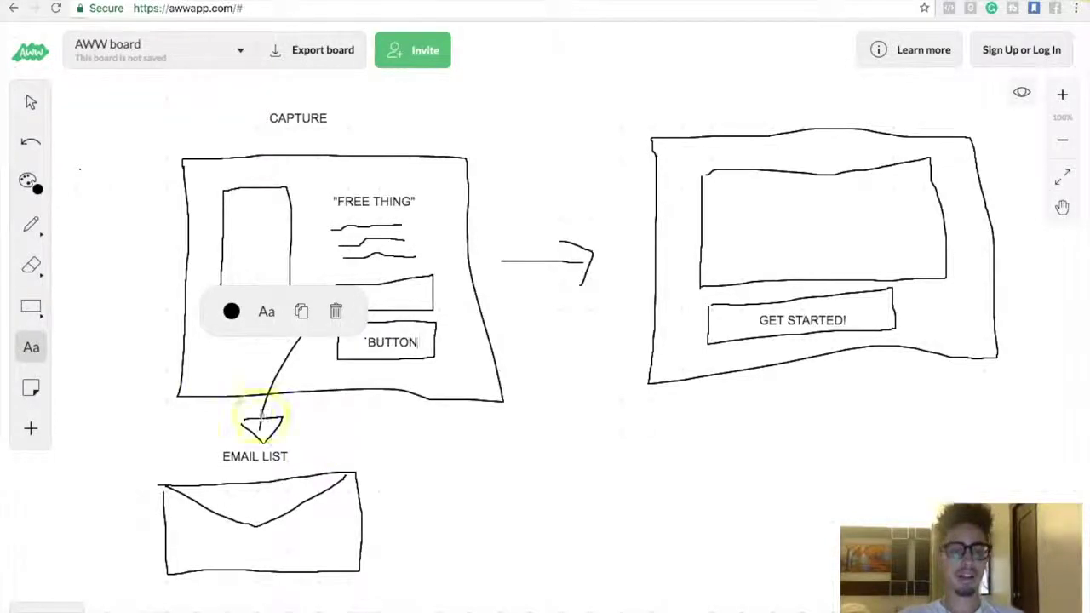
click(30, 224)
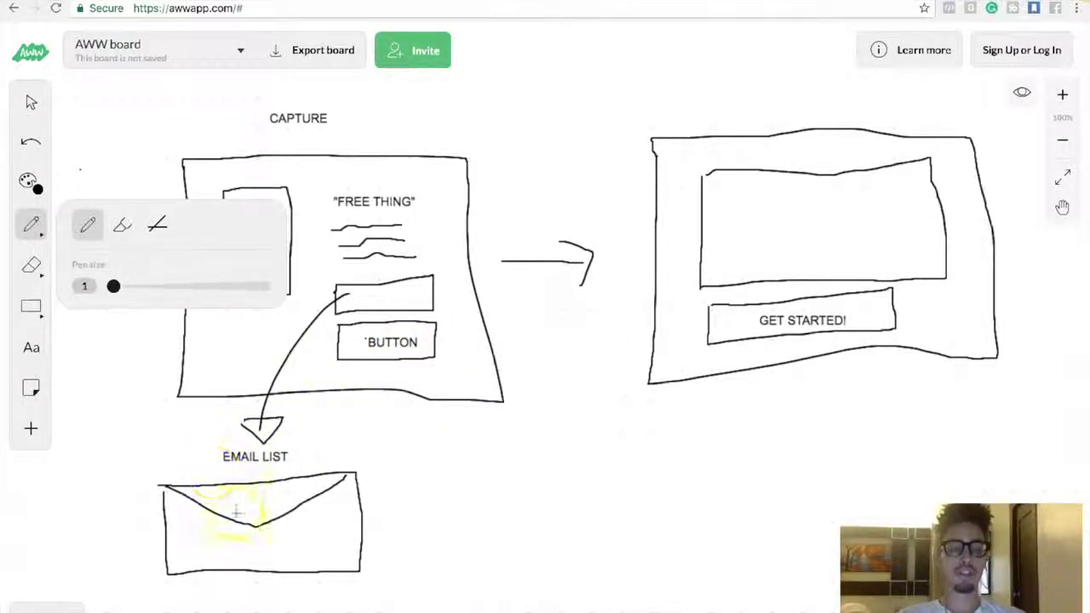
click(416, 474)
Write an underlined number beside the envelope and loop around the GET STARTED! page.
drag(418, 475, 418, 501)
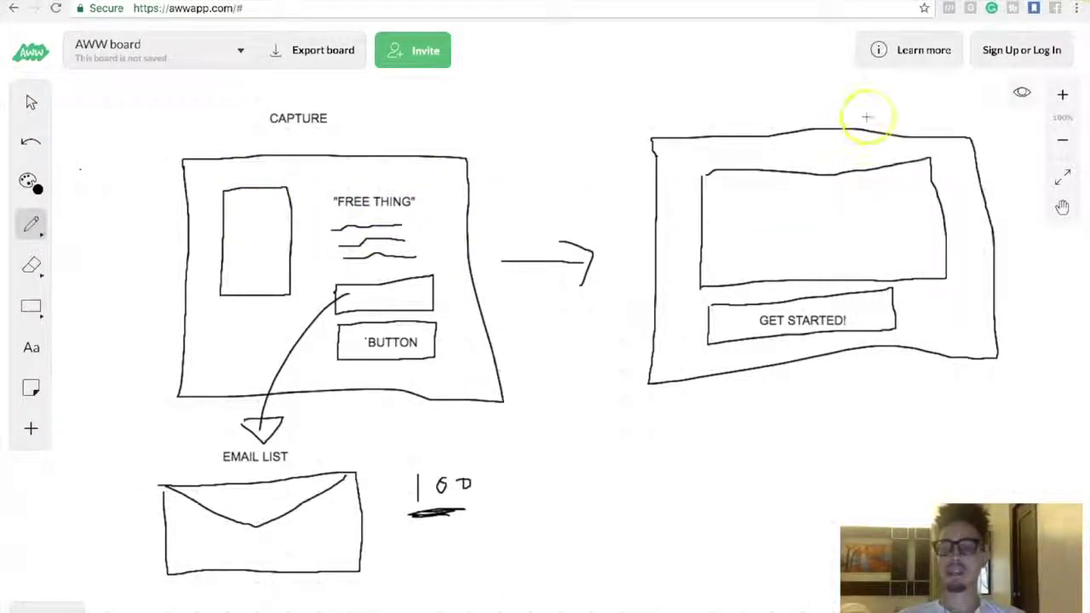
mouse_move(878, 118)
mouse_down()
mouse_move(769, 351)
mouse_move(843, 99)
mouse_up()
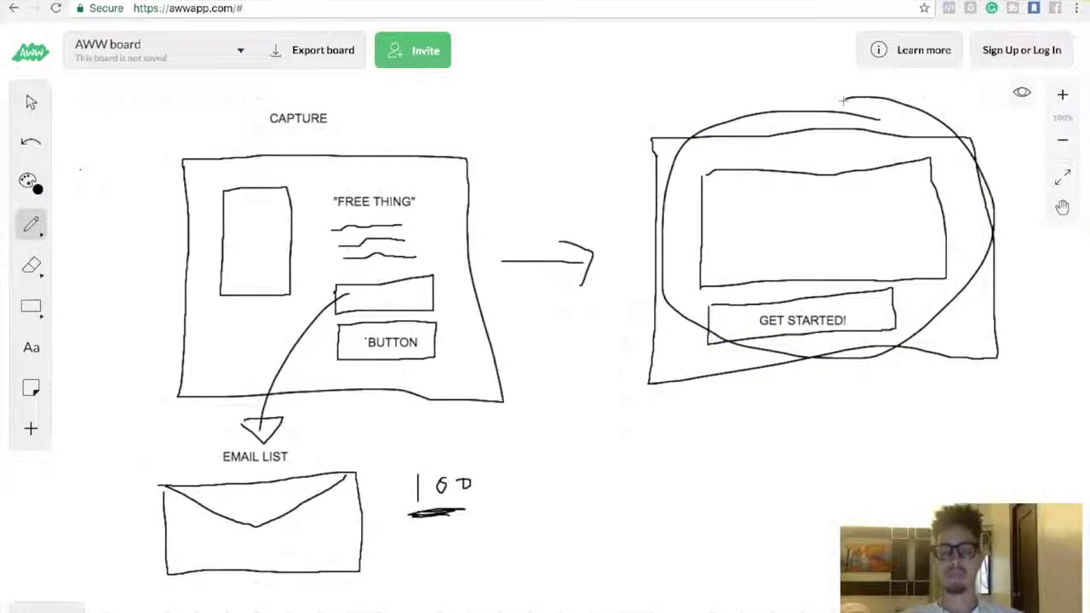
click(31, 351)
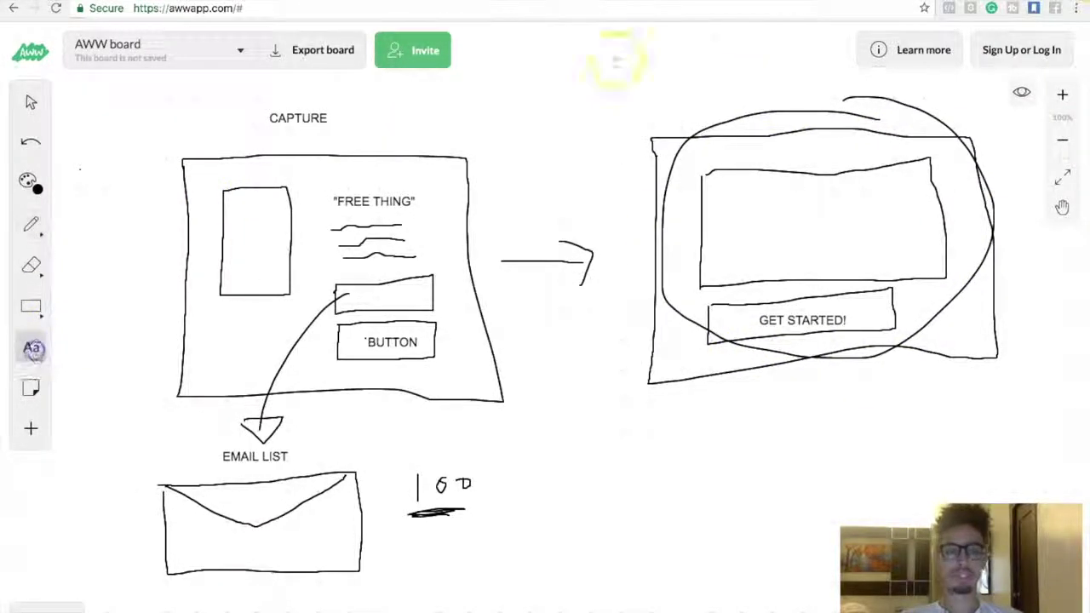
Draw a dollar sign inside the GET STARTED! page's upper box.
click(37, 223)
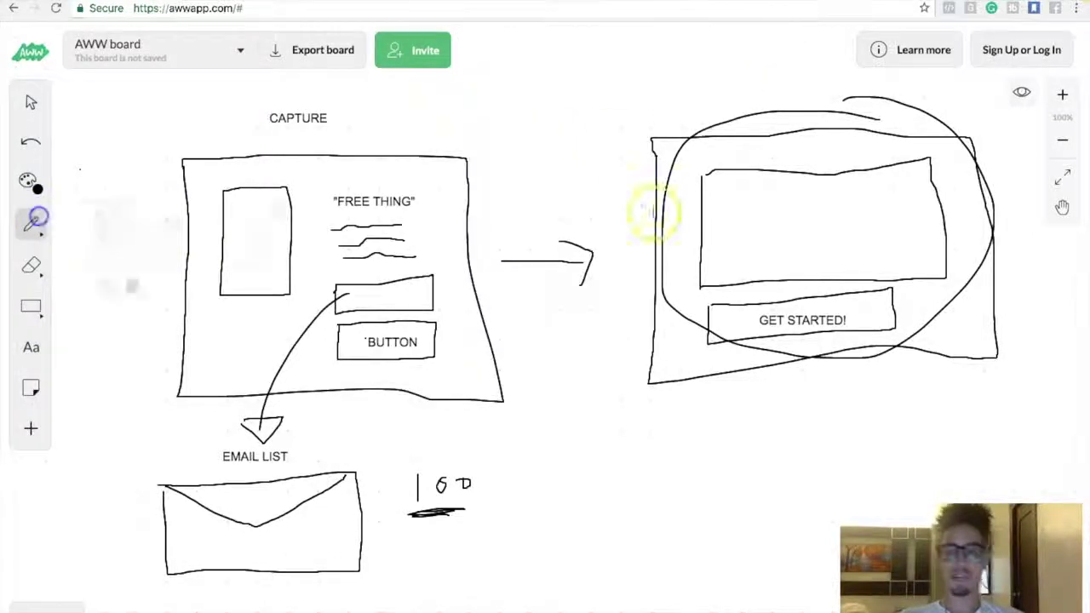
mouse_move(818, 194)
mouse_down()
mouse_move(816, 237)
mouse_move(795, 252)
mouse_up()
drag(815, 194, 812, 247)
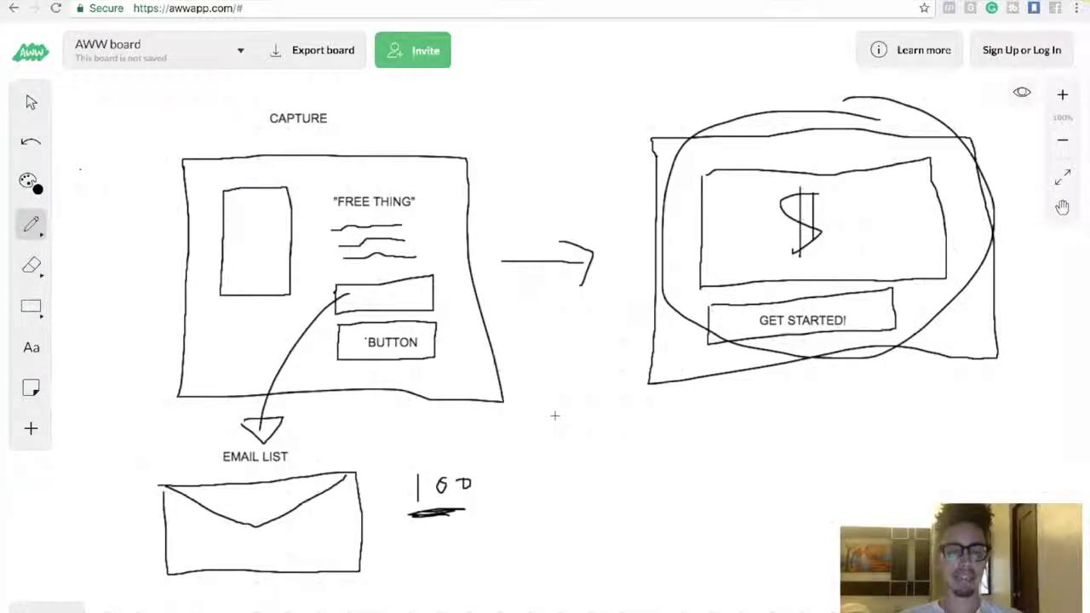
click(32, 343)
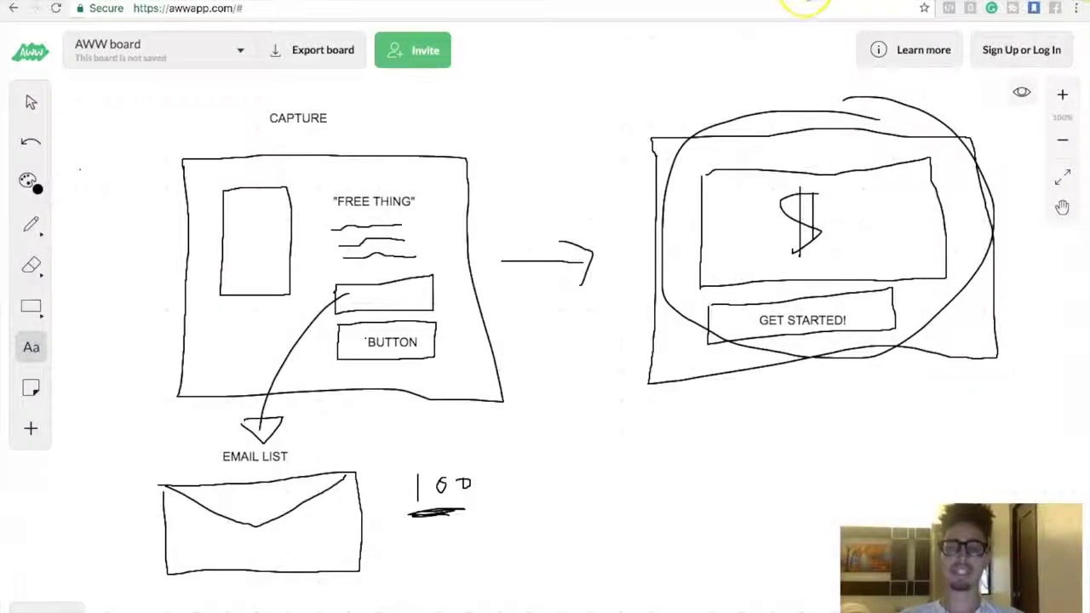
View the ClickFunnels Affiliates Playbook opt-in page, then move on to AWeber.
click(805, 3)
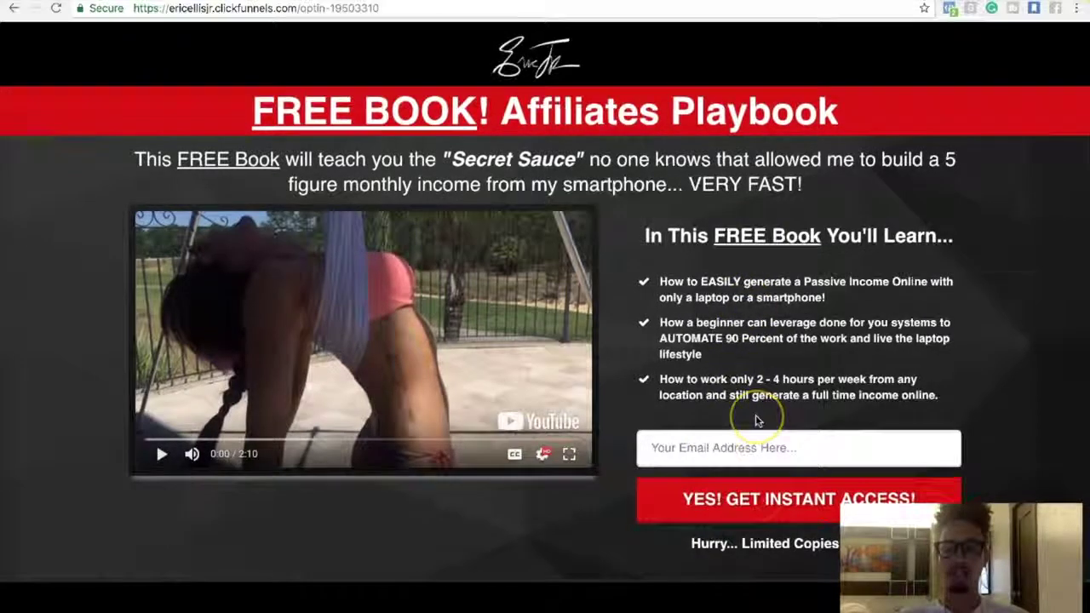
scroll(755, 420, down, 10)
scroll(441, 270, up, 1)
scroll(528, 260, up, 10)
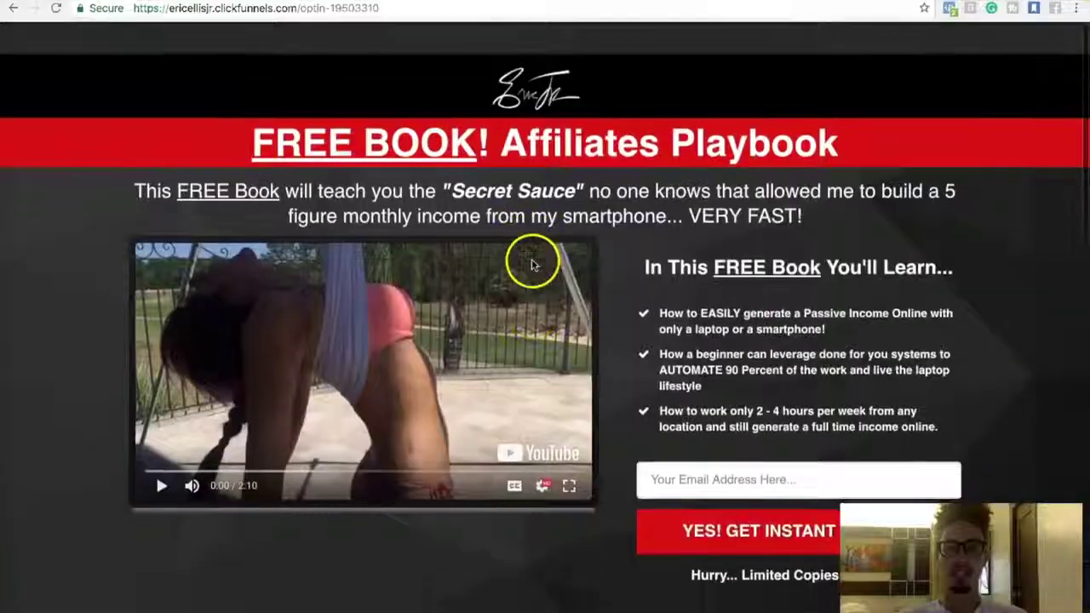
scroll(532, 265, down, 1)
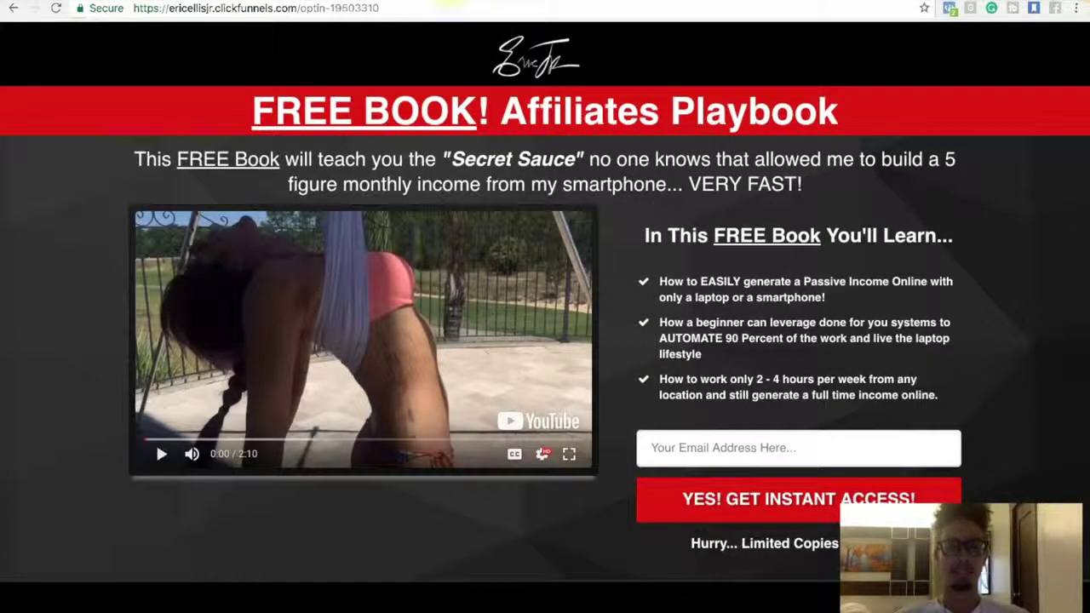
click(403, 1)
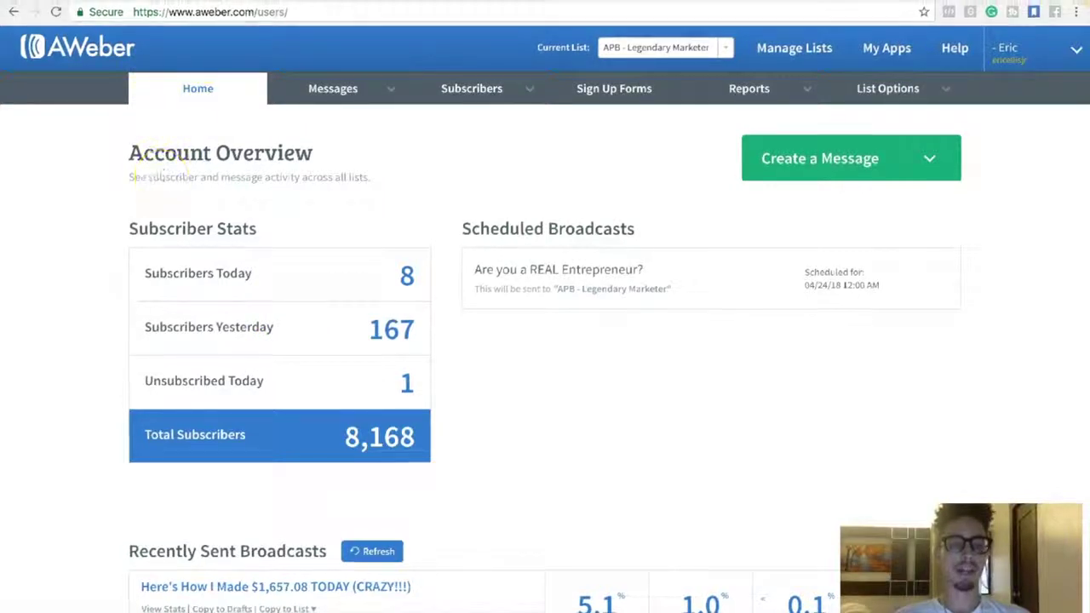
Compare free leads.png against AWeber's 8,168-subscriber stats, then close it.
click(50, 4)
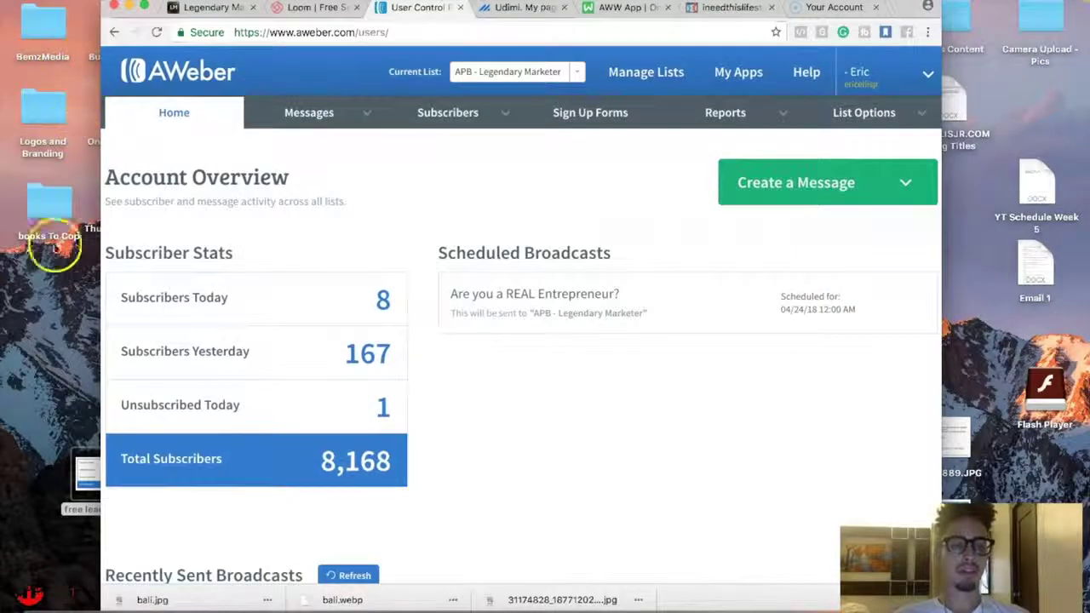
double_click(87, 473)
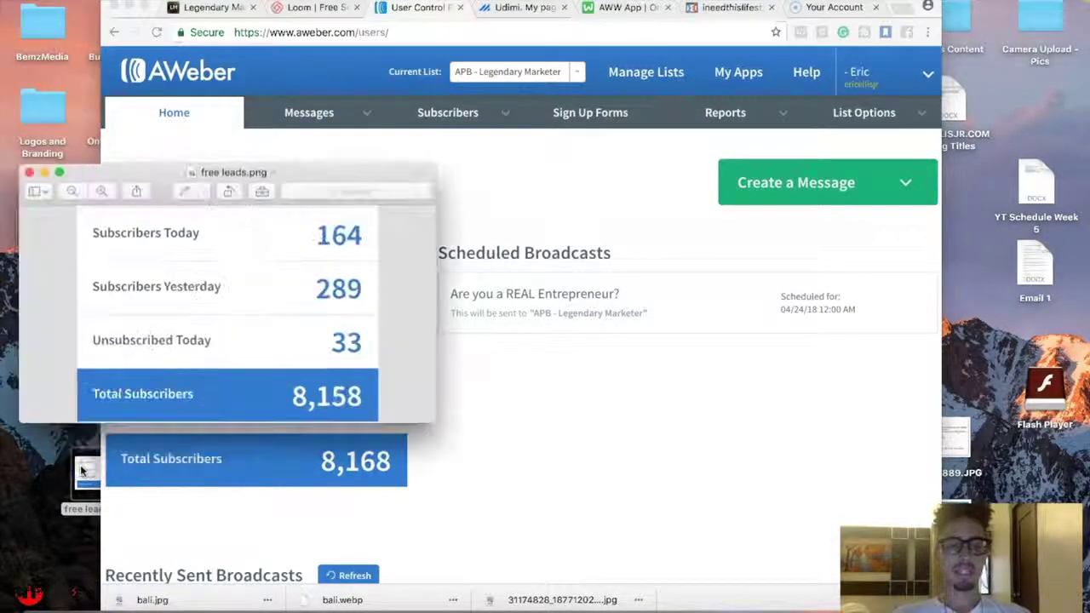
mouse_move(316, 172)
mouse_down()
mouse_move(973, 300)
mouse_move(792, 192)
mouse_up()
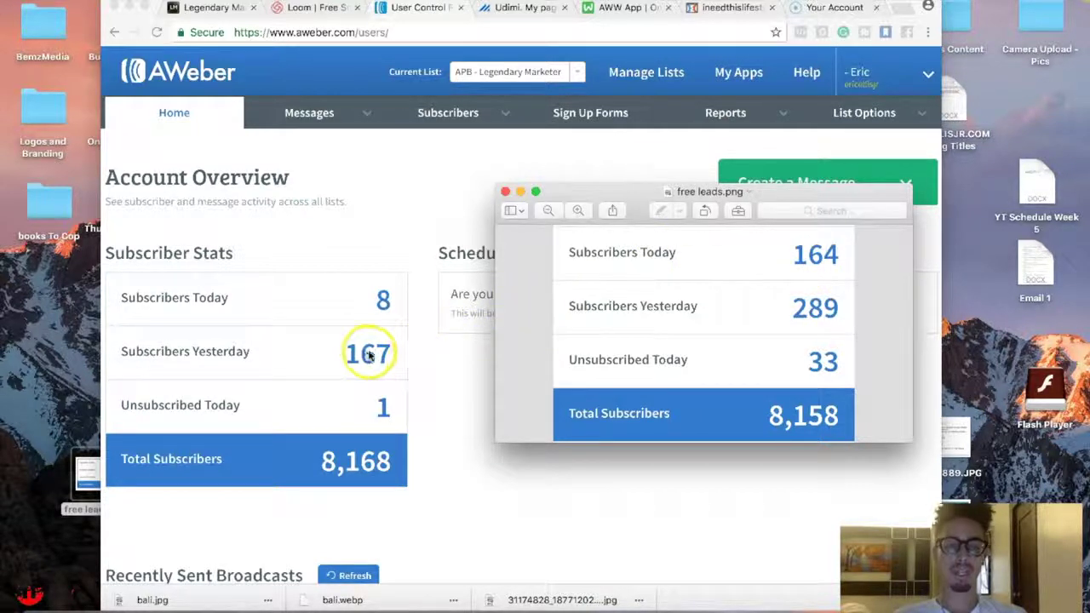
click(505, 193)
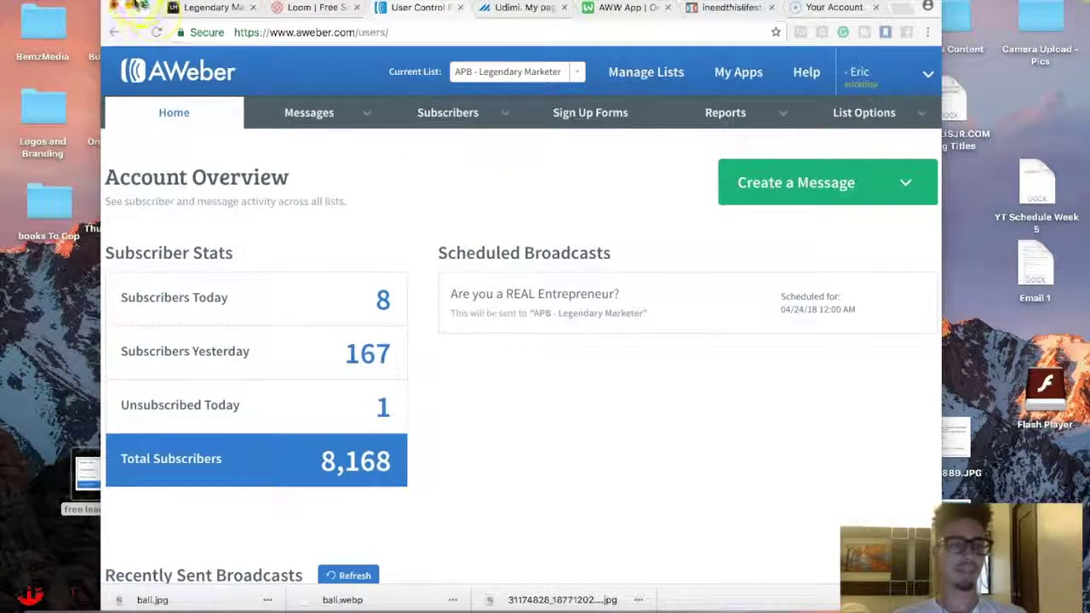
click(143, 5)
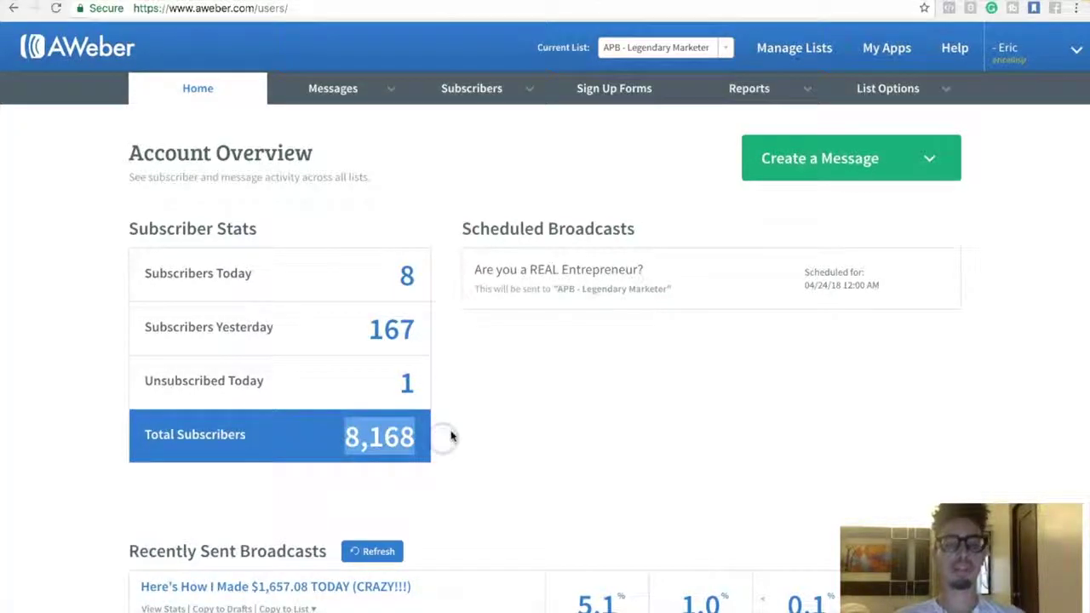
Leave full screen and head back to the AWW whiteboard.
click(452, 435)
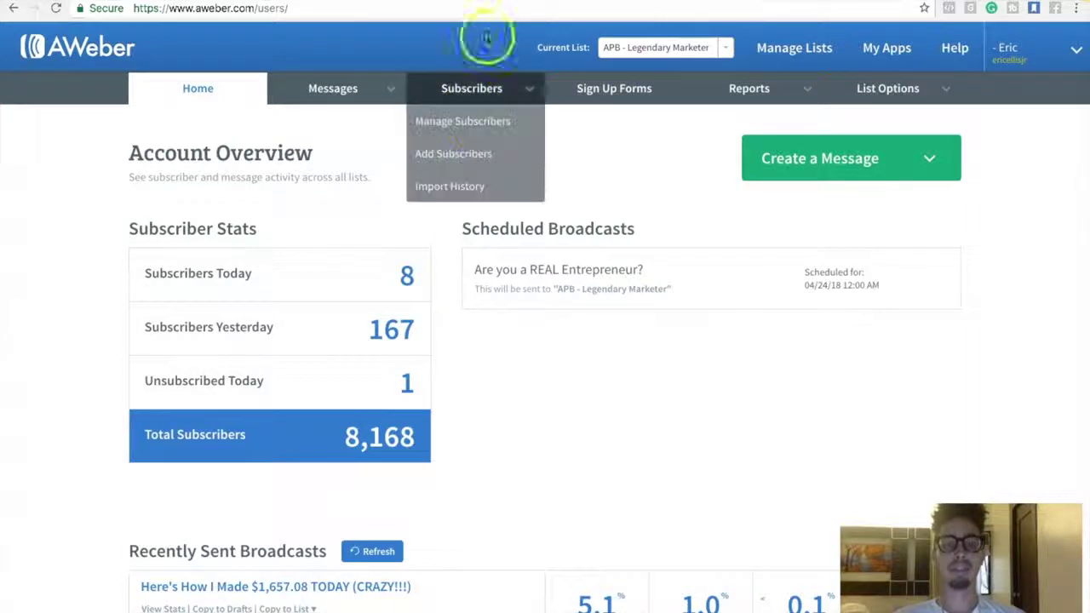
click(34, 4)
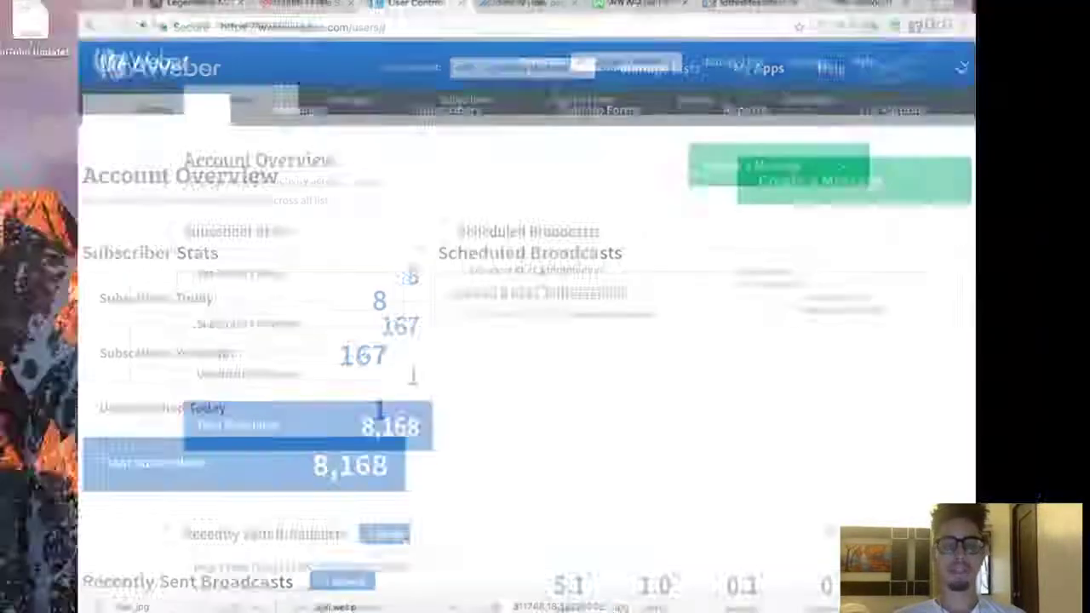
click(147, 7)
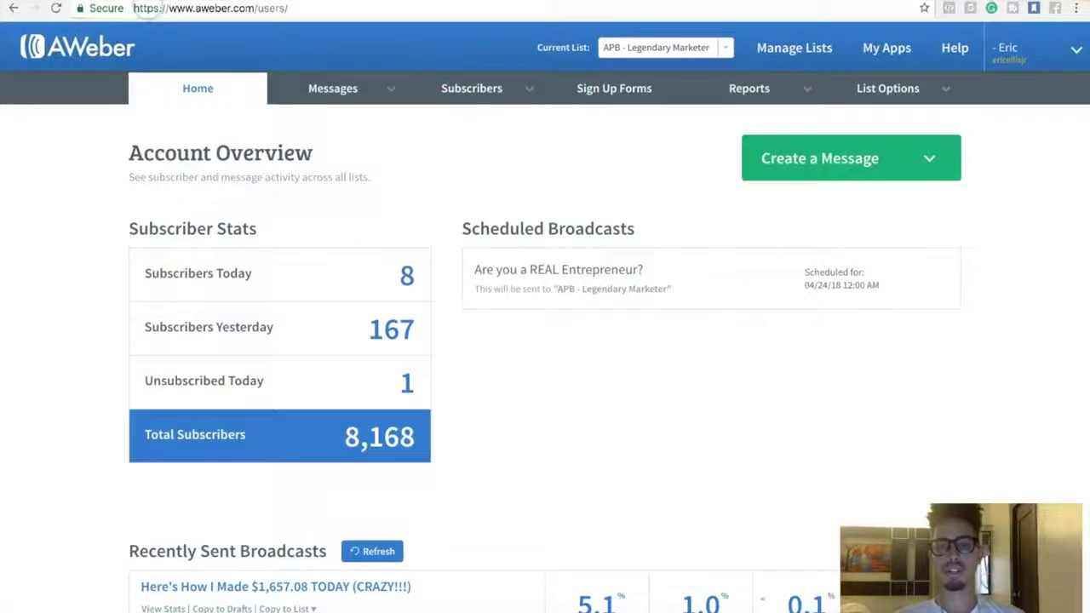
Return to the whiteboard and adjust the pen size options.
click(664, 7)
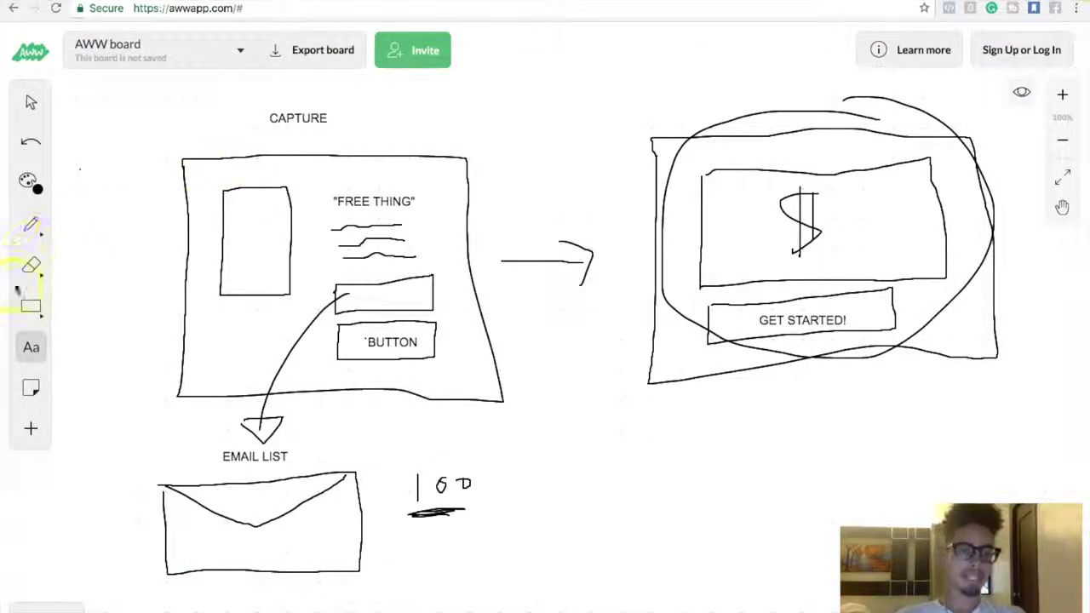
click(31, 224)
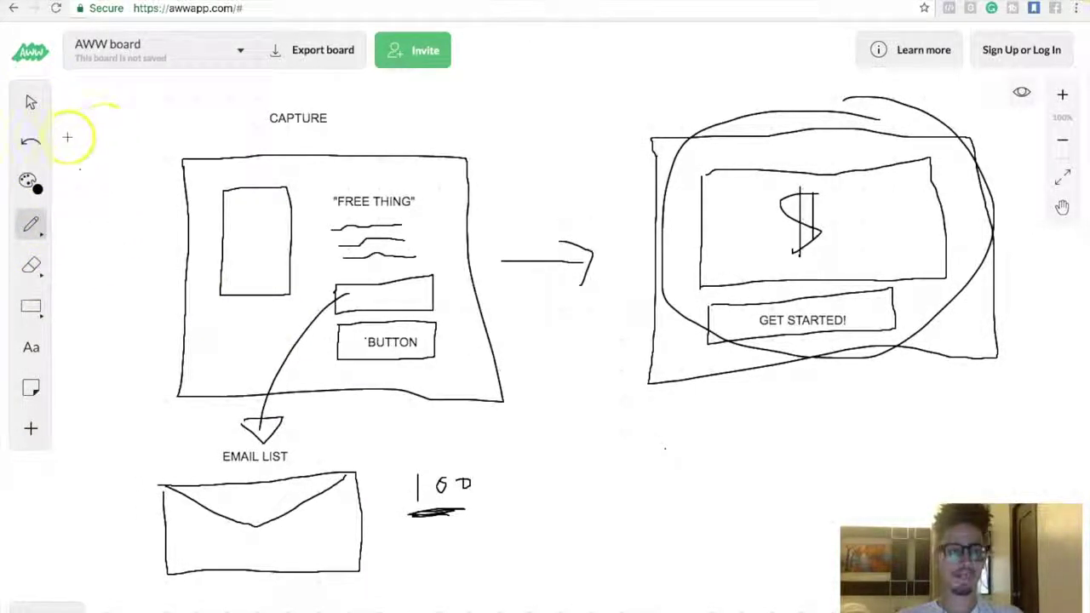
click(36, 230)
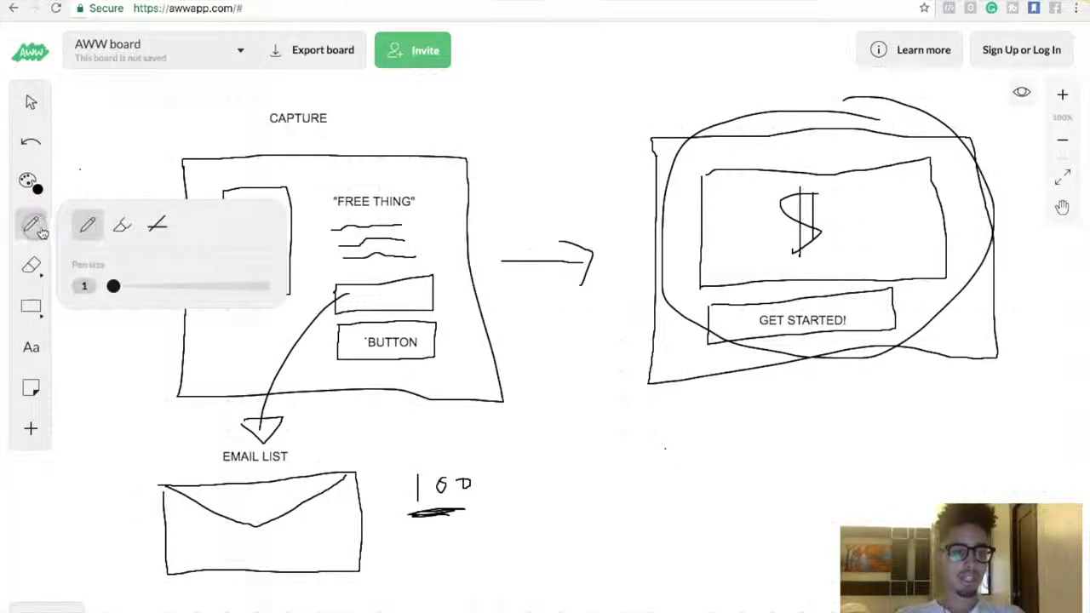
click(36, 228)
click(35, 364)
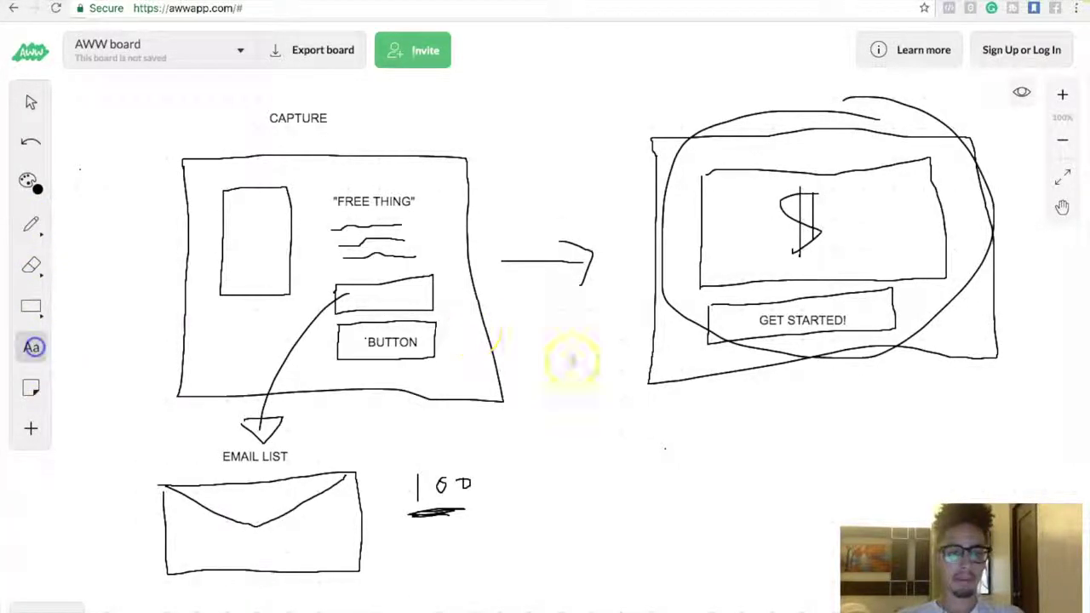
Type TRAFFIC below the sales page and circle the number beside the envelope.
click(620, 426)
text(TRAFFIC)
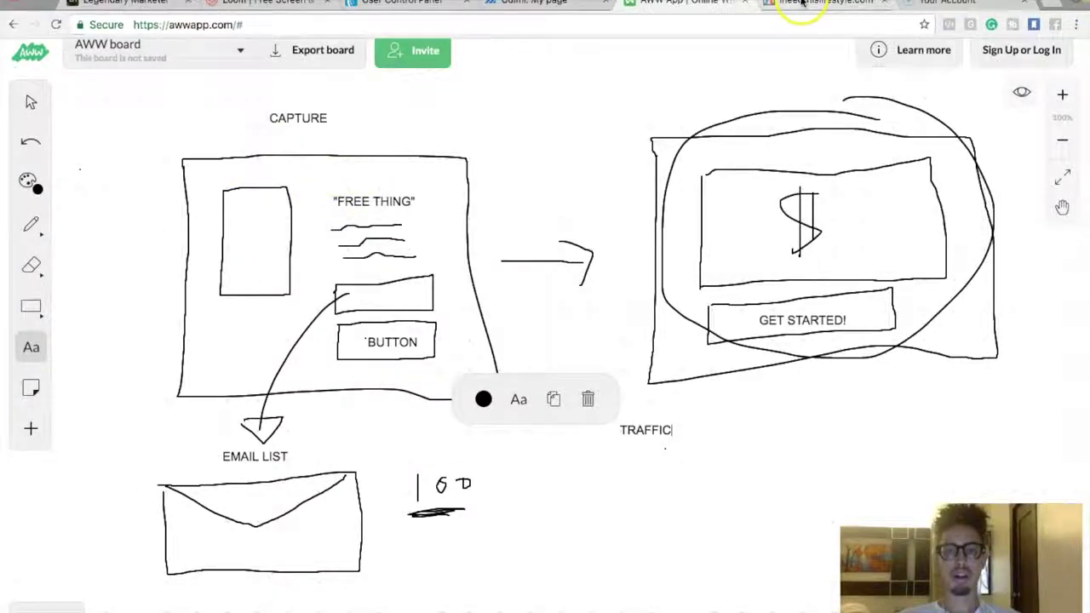
click(803, 7)
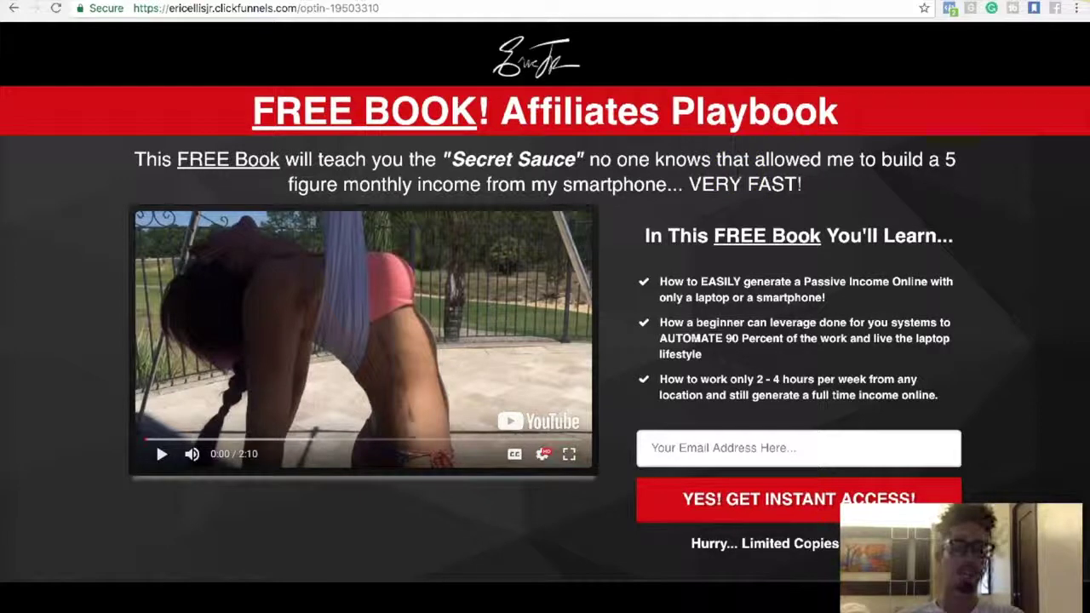
click(695, 2)
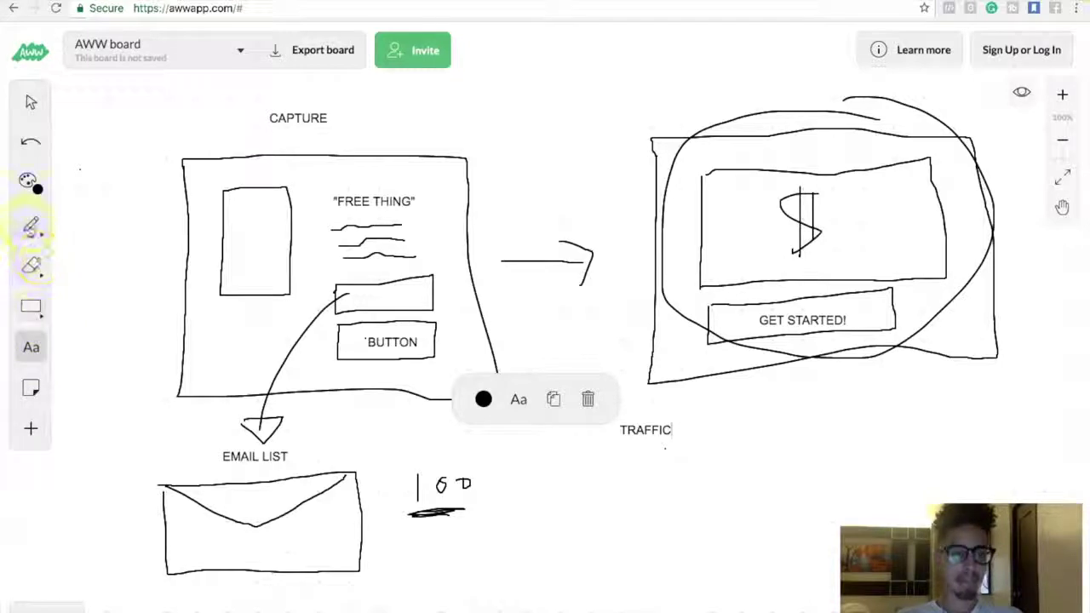
click(440, 458)
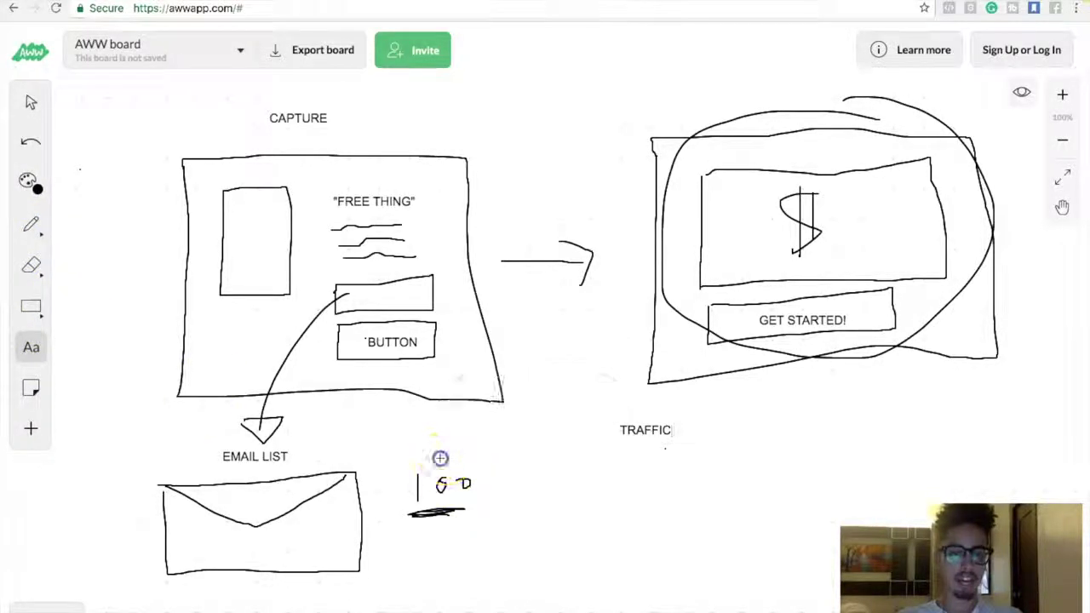
click(32, 227)
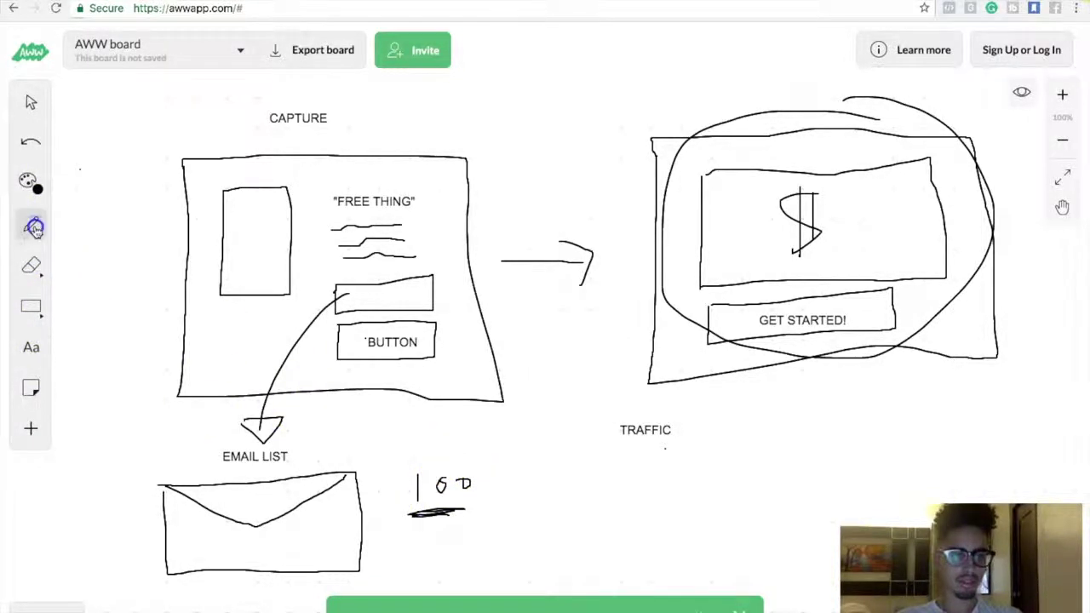
drag(458, 458, 460, 483)
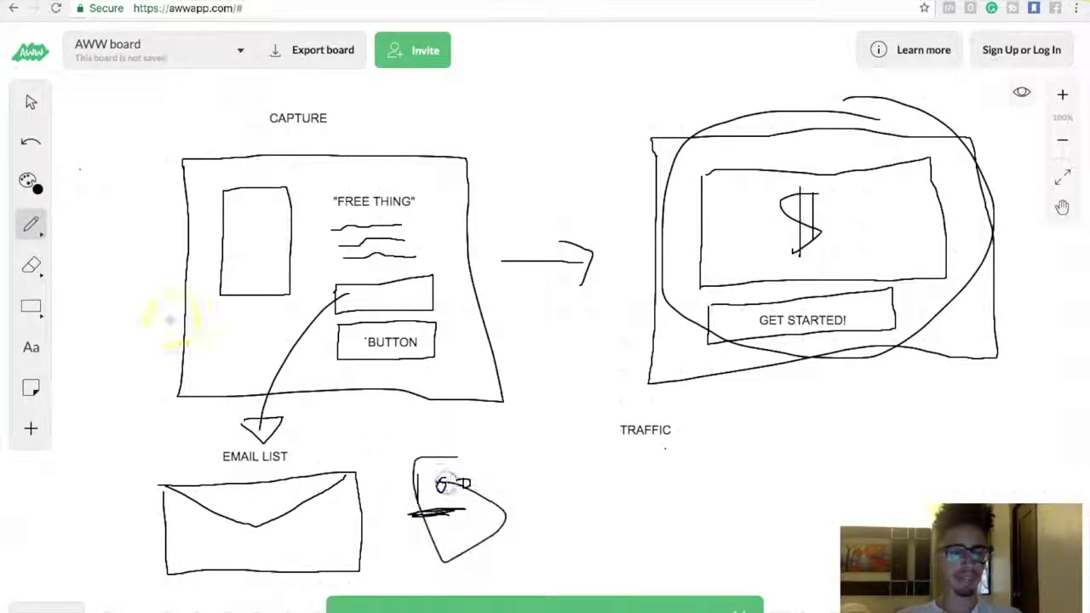
Write '200 Visits (50%) - 100 Leads' as text under the TRAFFIC label.
click(31, 347)
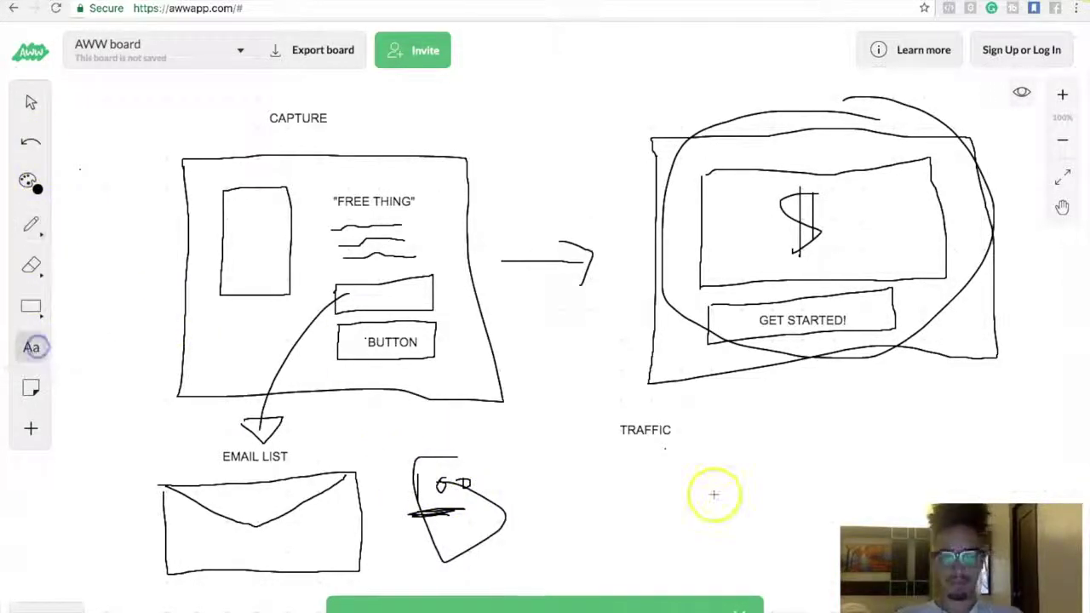
click(645, 470)
text(200 Visits ()
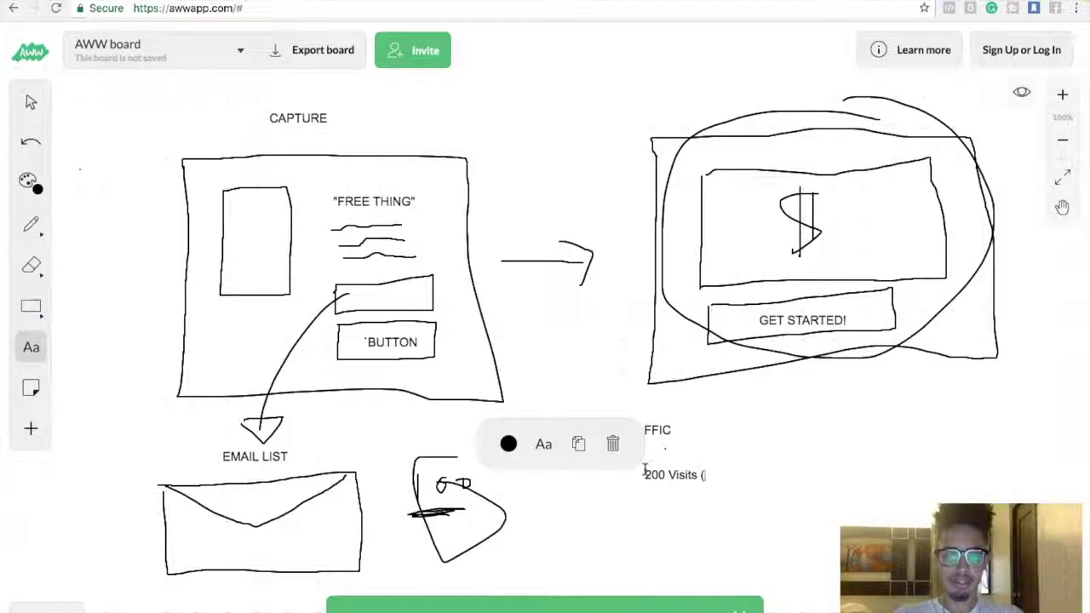
text(5)
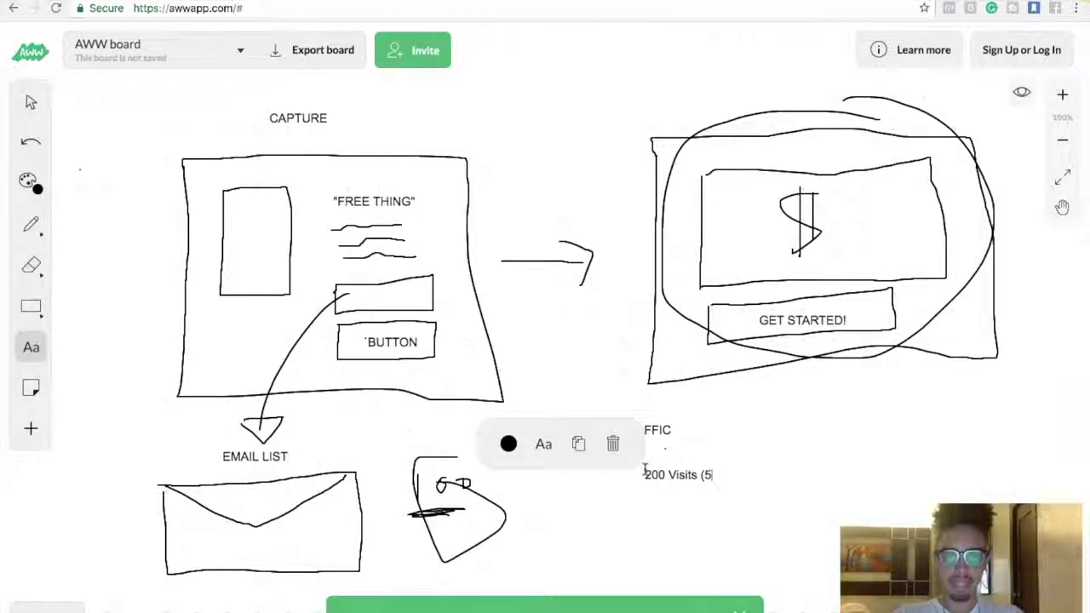
text(0%) - 1)
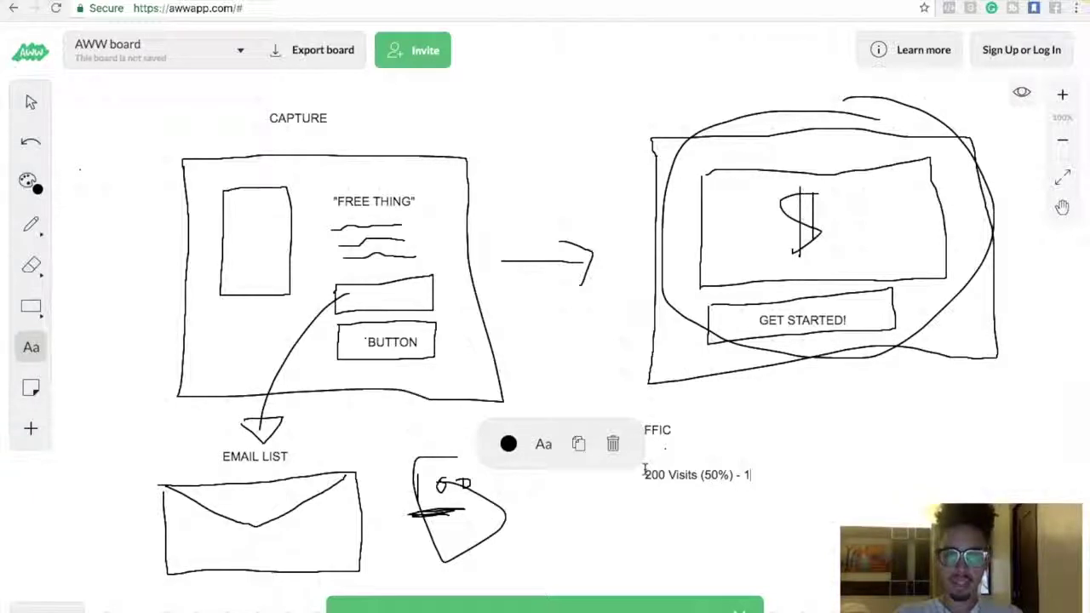
text(00 Leads)
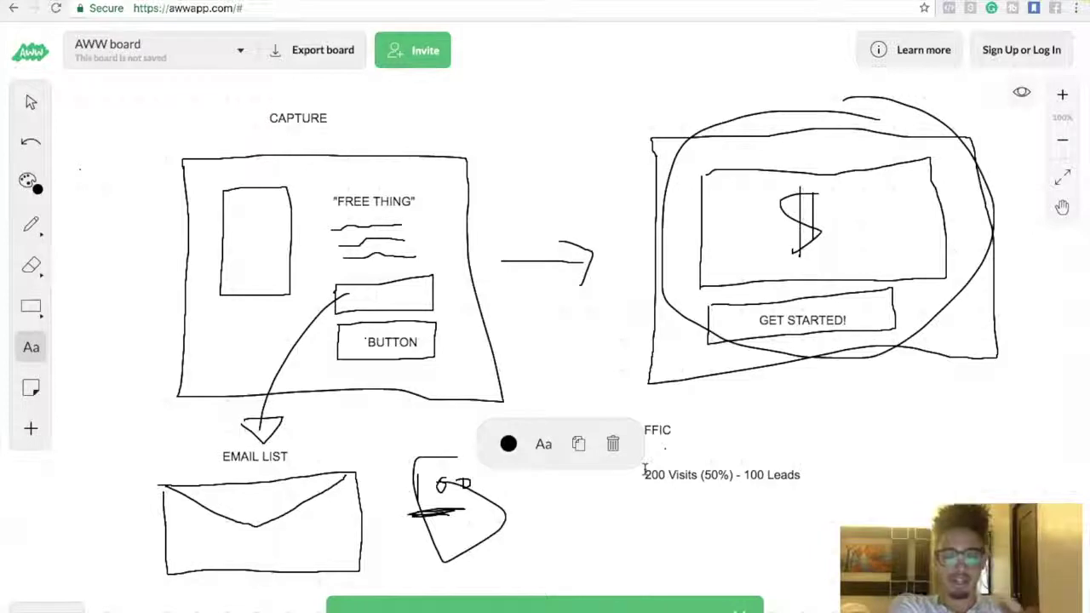
click(733, 501)
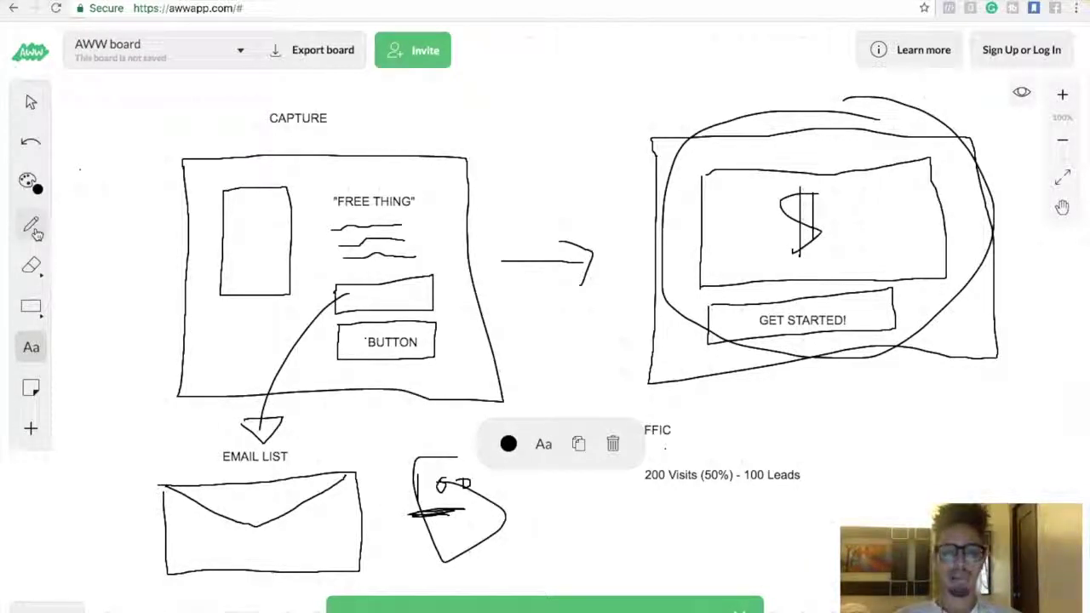
click(673, 472)
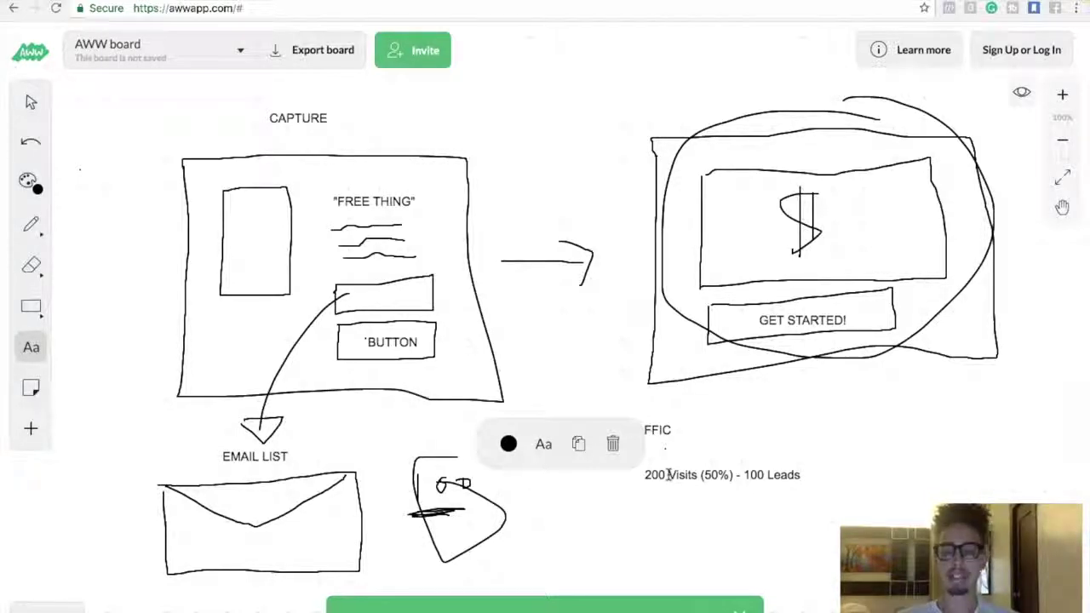
click(662, 474)
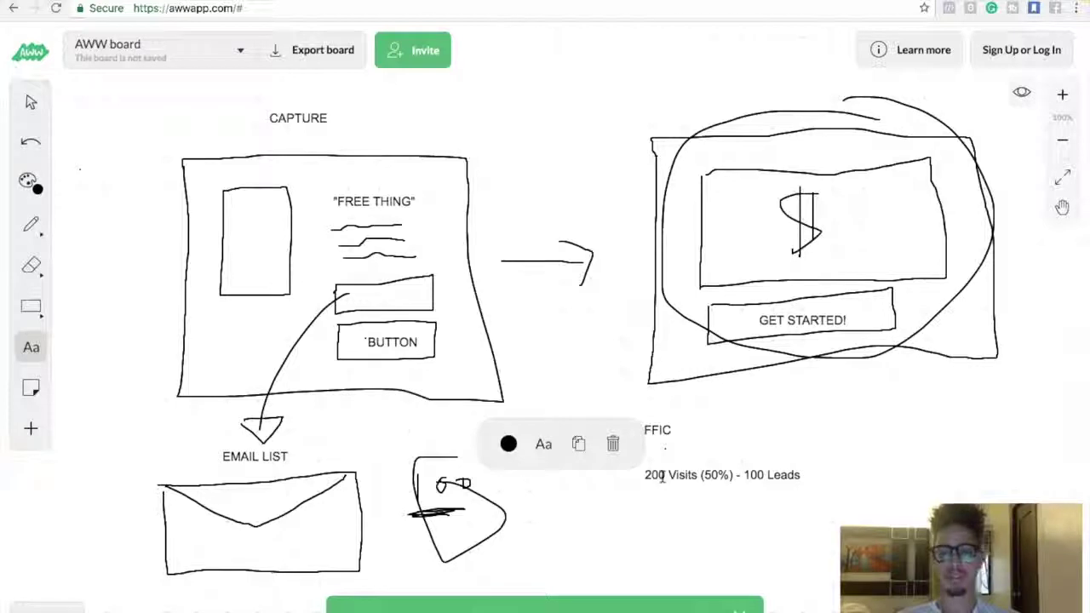
click(691, 482)
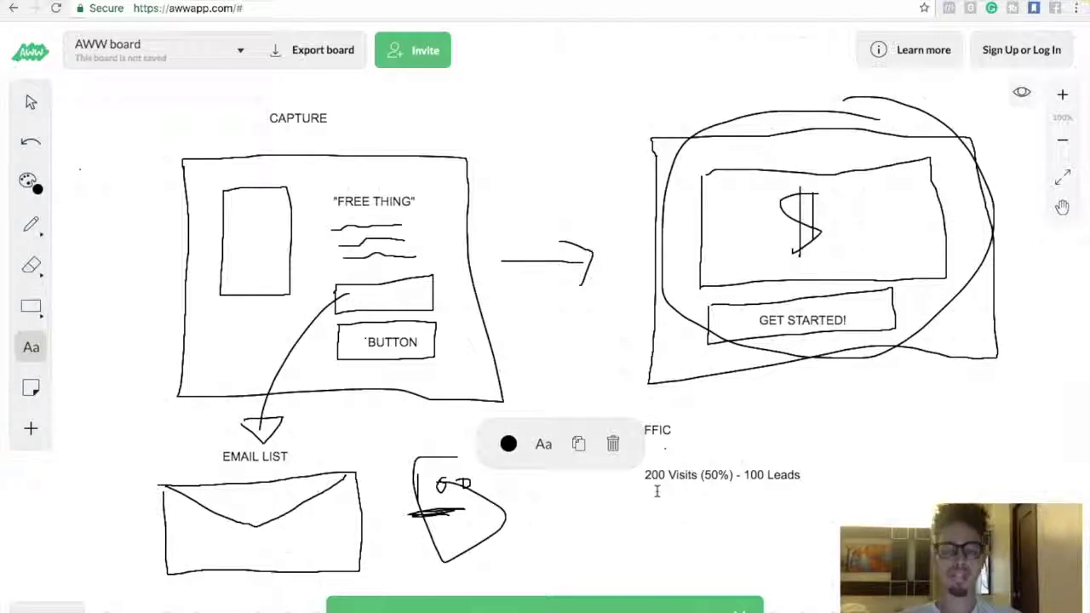
click(713, 475)
drag(701, 475, 735, 475)
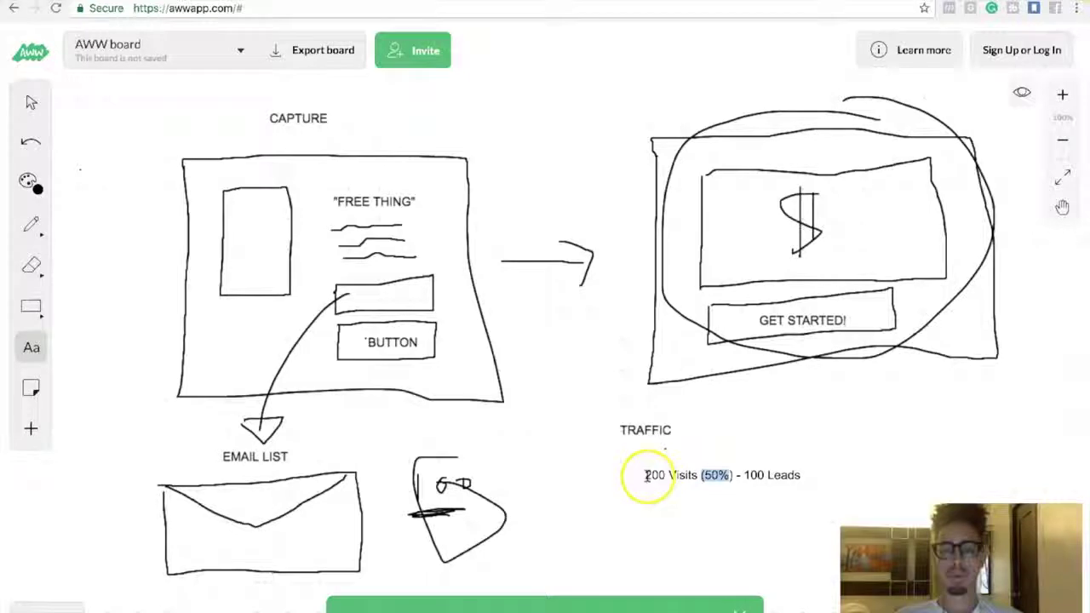
drag(646, 475, 693, 474)
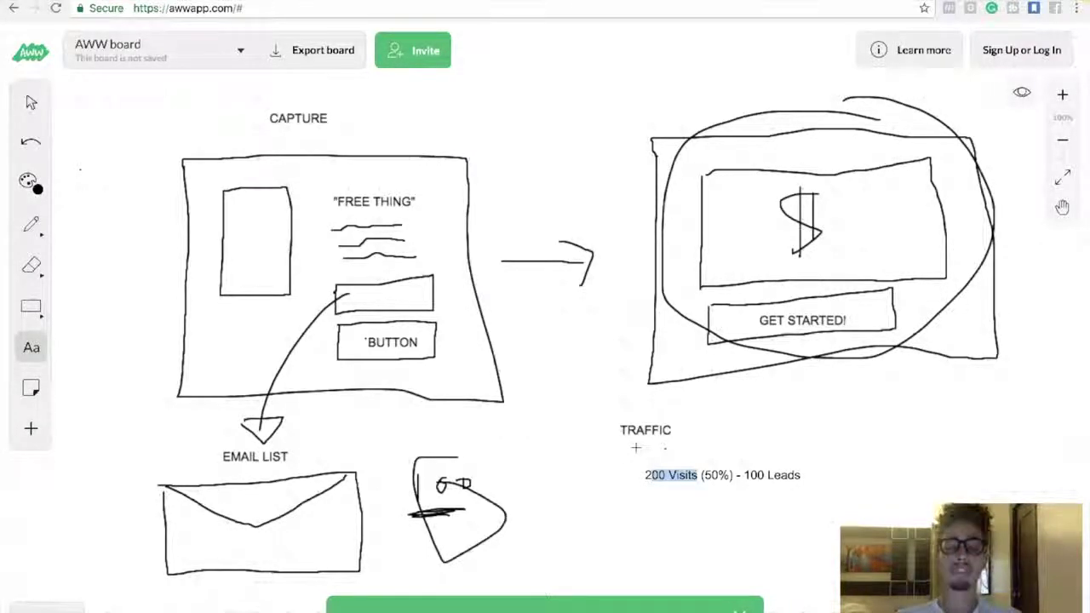
click(663, 474)
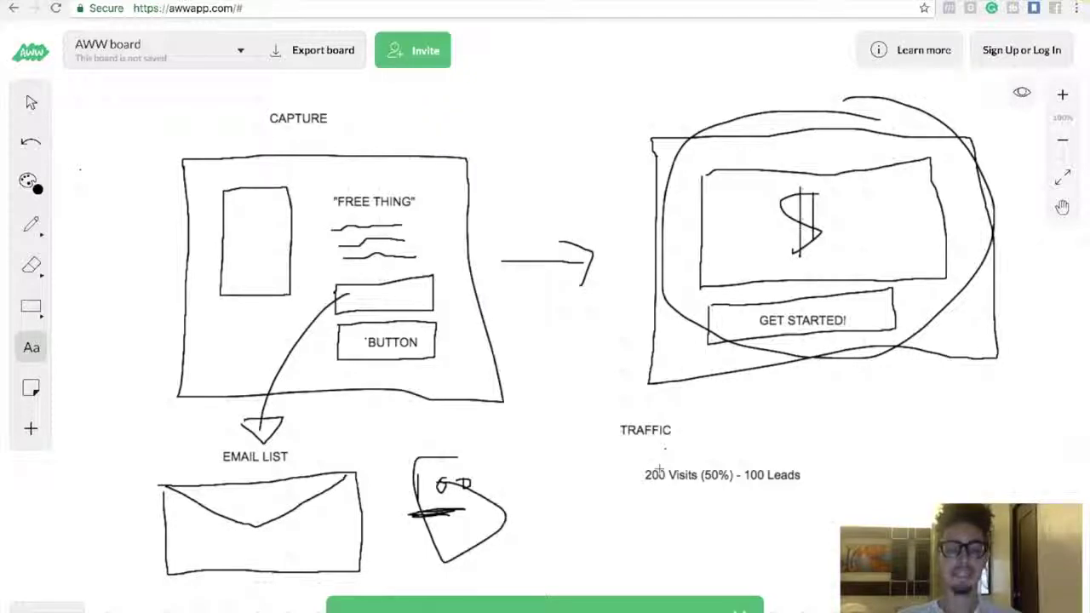
click(609, 466)
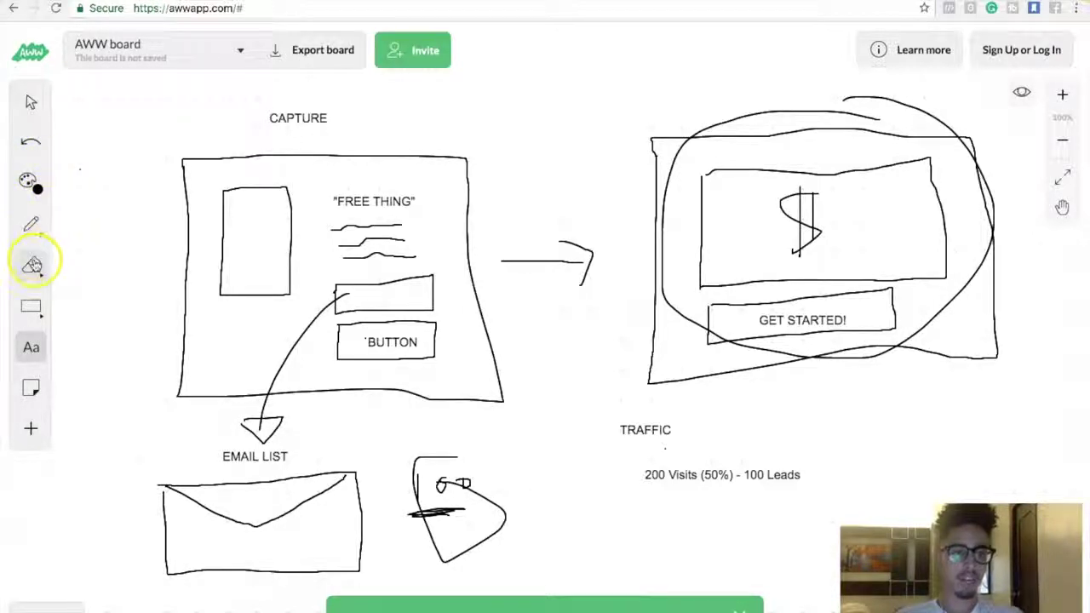
Type a 'CPC - Marketing' text label at the top, right of CAPTURE.
click(501, 108)
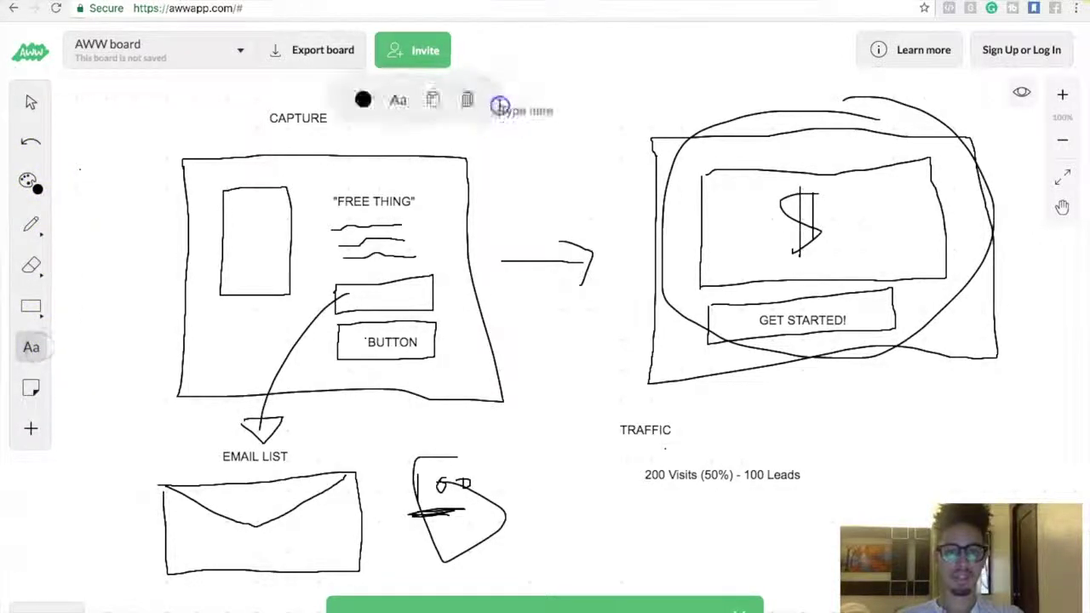
text(CPC - Ma)
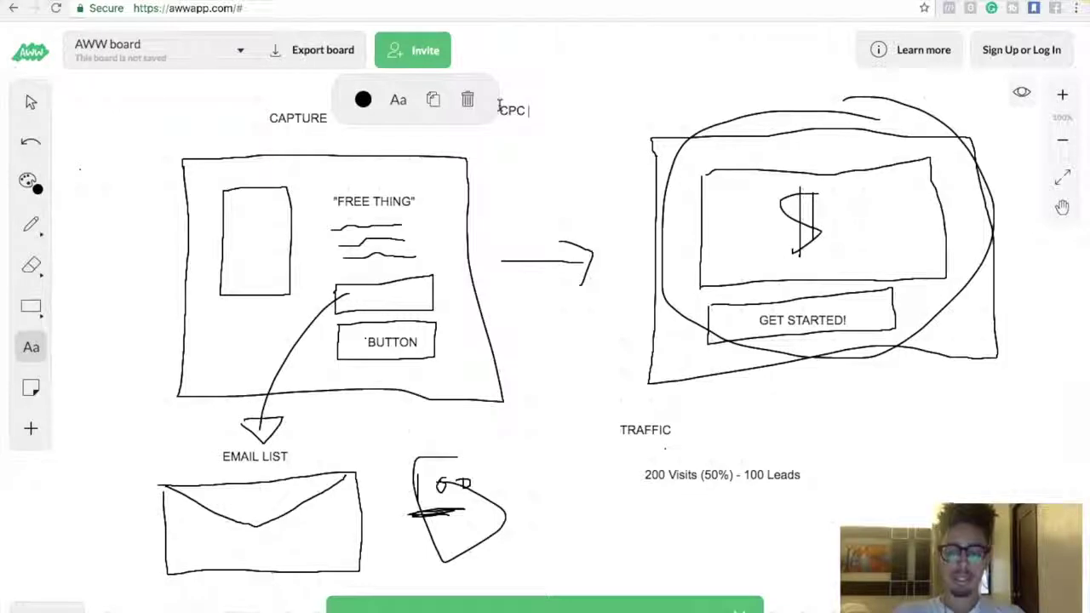
text(rketing)
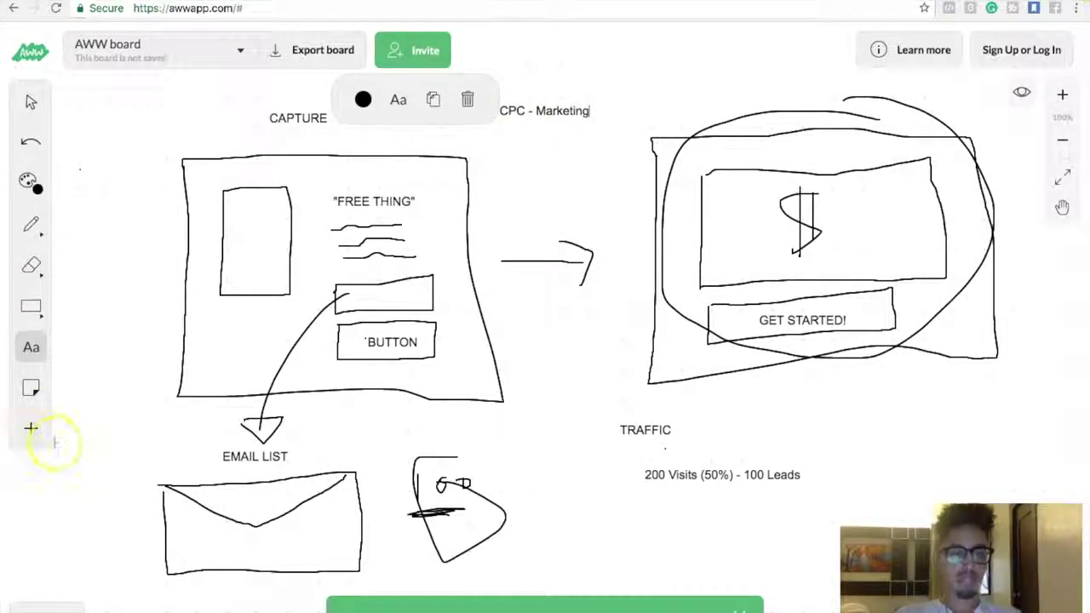
click(527, 83)
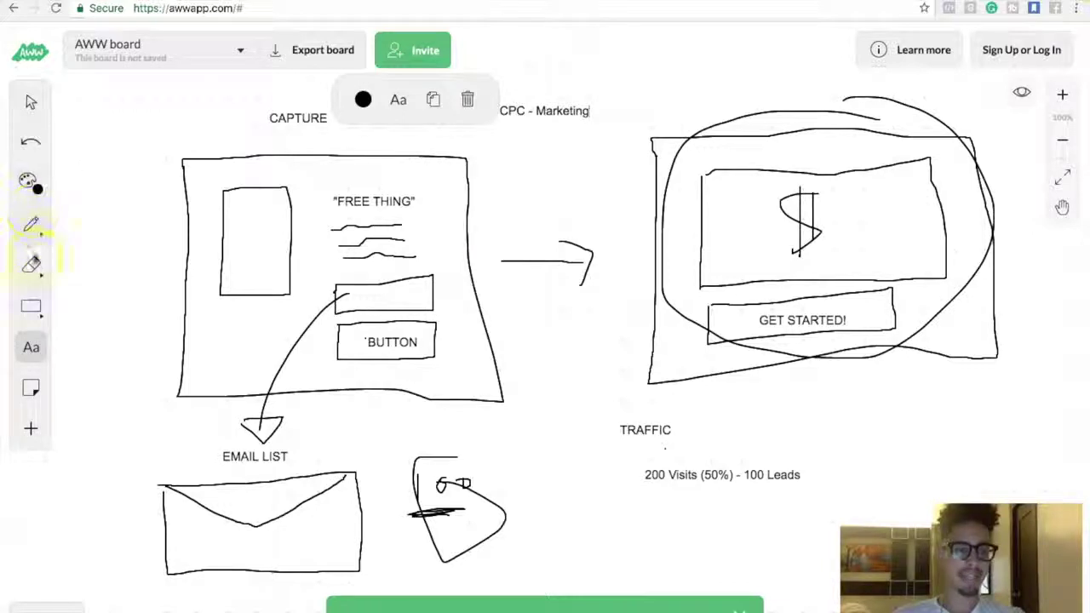
click(31, 346)
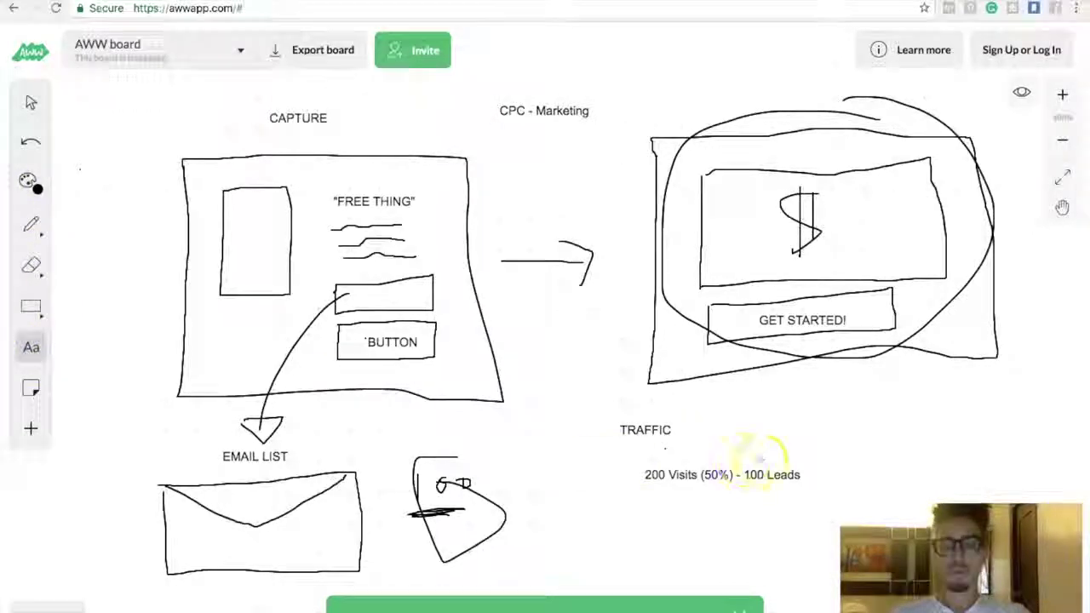
Add a 'CPC - 50 Cents Per' note under the leads line, then show ClickFunnels.
click(732, 521)
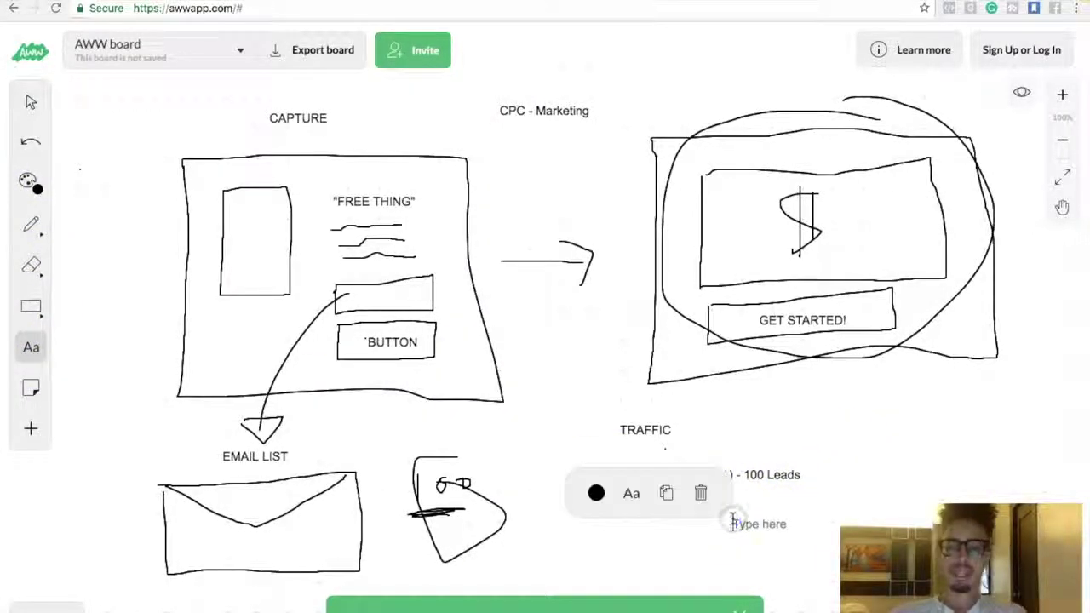
text(CPC - 50 Cente)
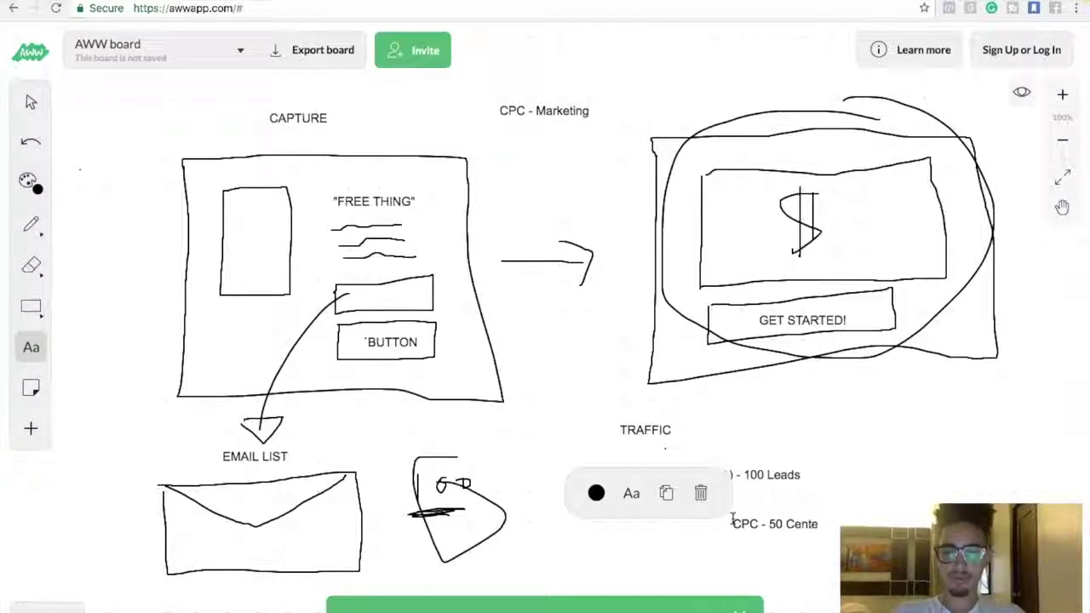
key(BackSpace)
text(s Per)
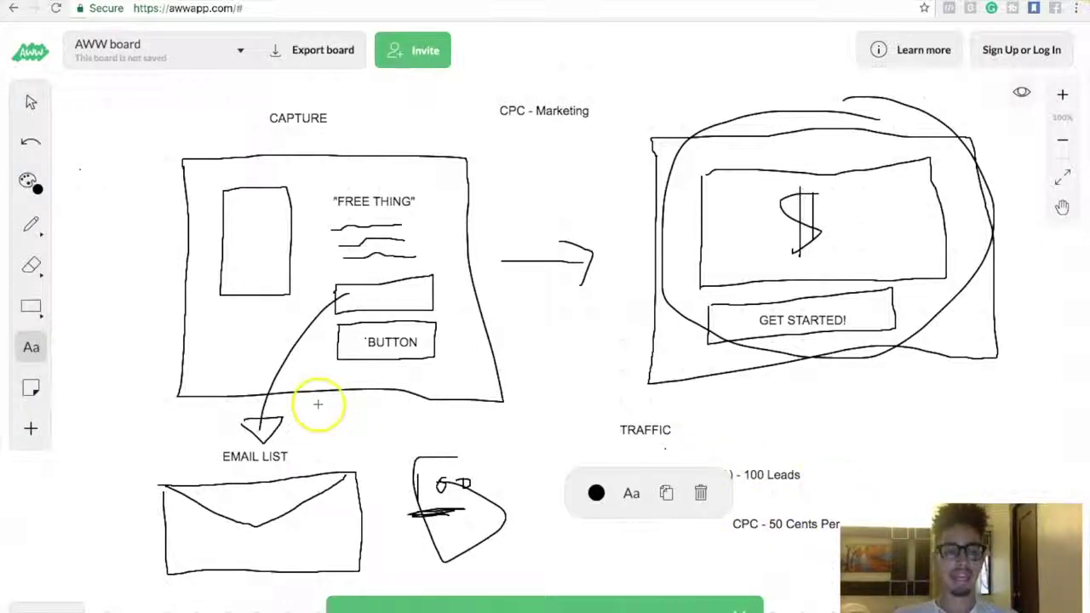
click(688, 426)
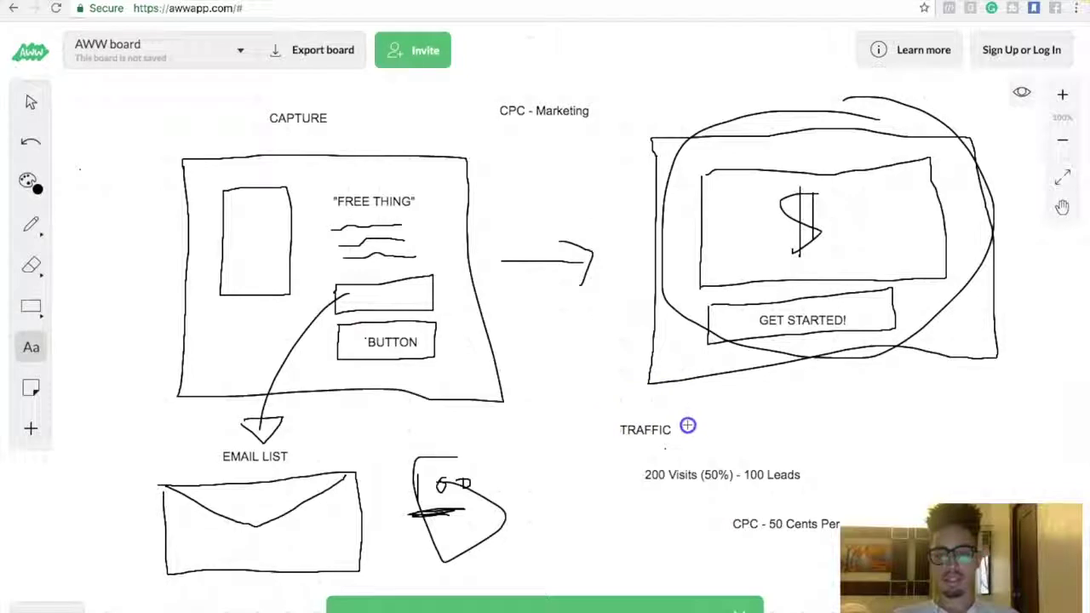
click(711, 475)
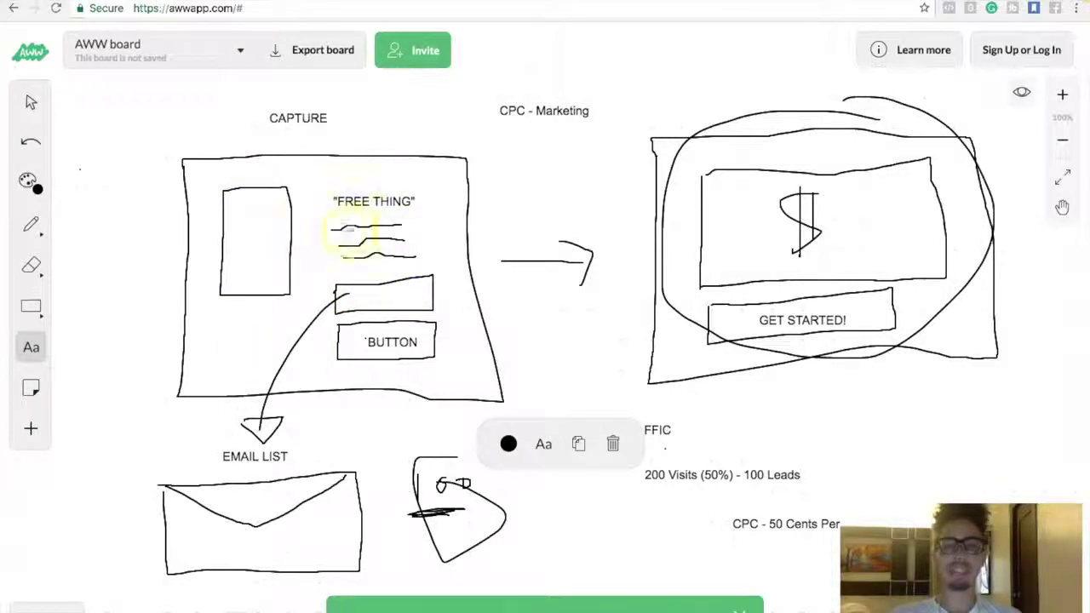
click(777, 3)
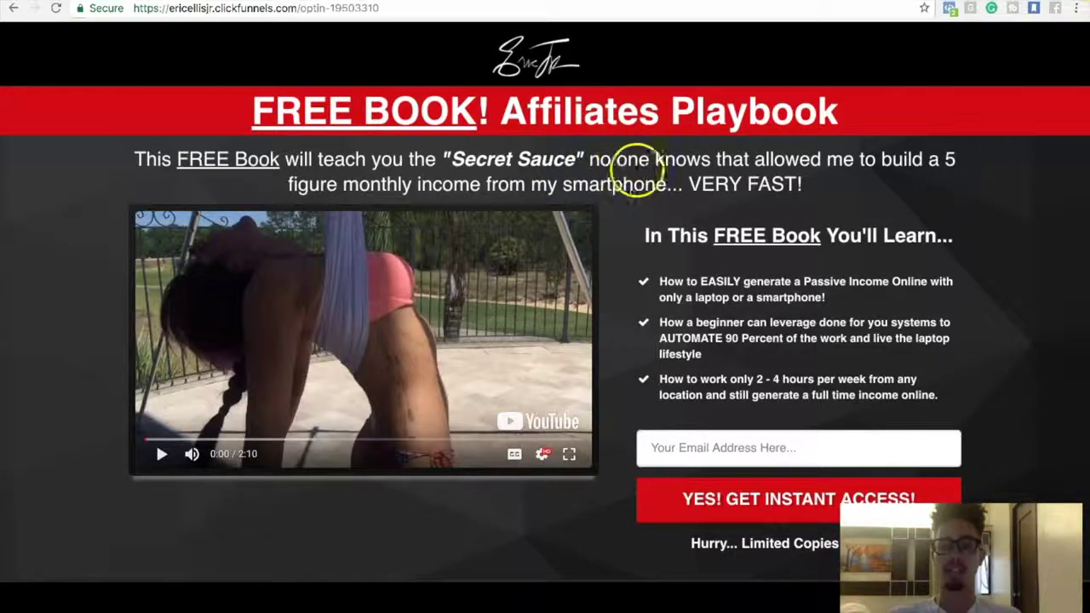
Go back from the ClickFunnels opt-in page to the AWW whiteboard tab.
click(689, 2)
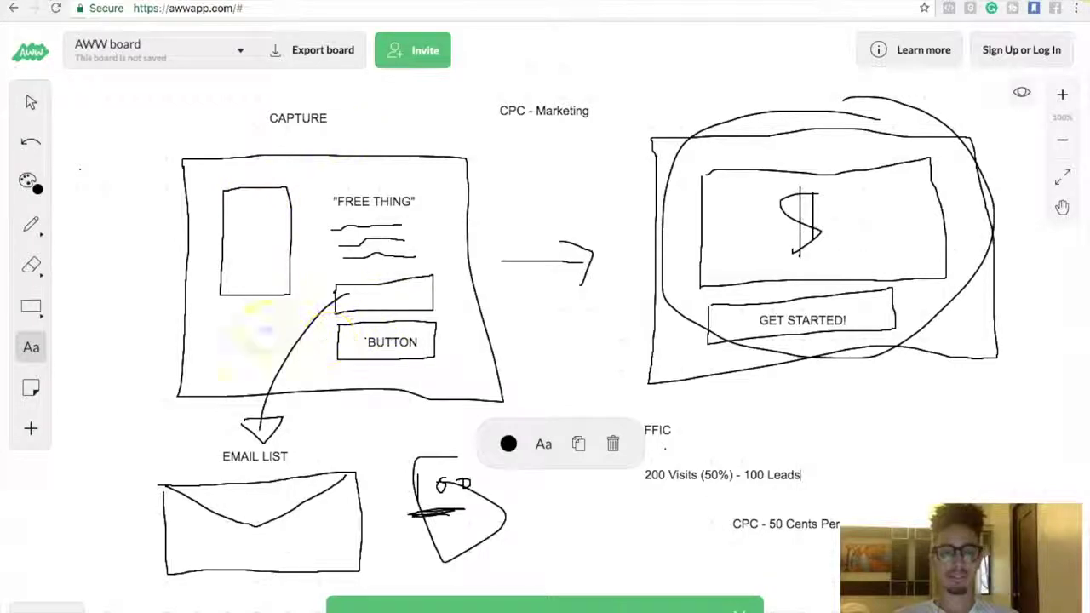
click(826, 2)
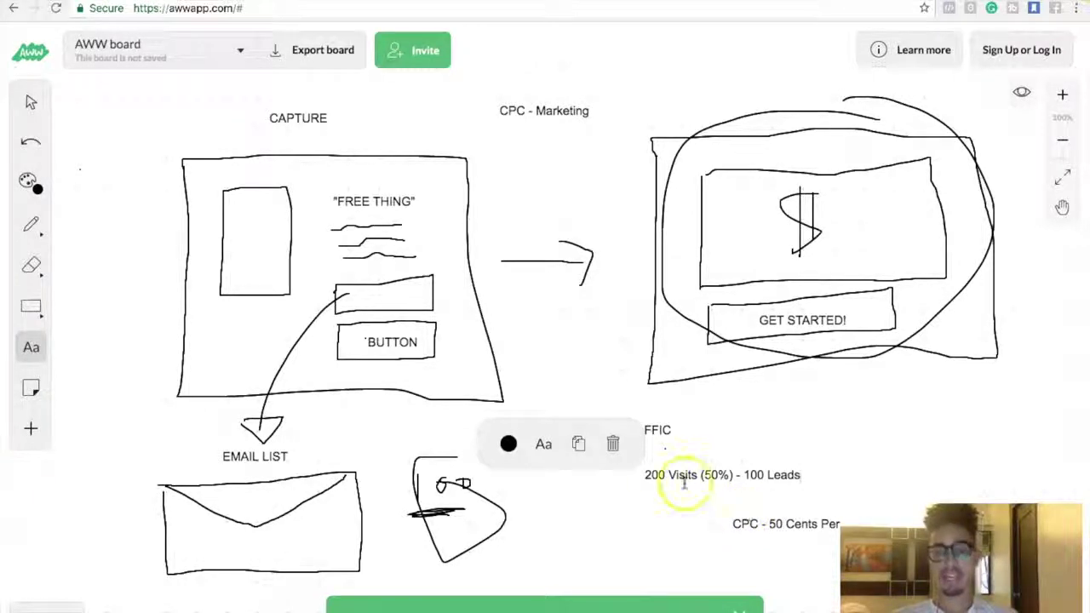
click(652, 477)
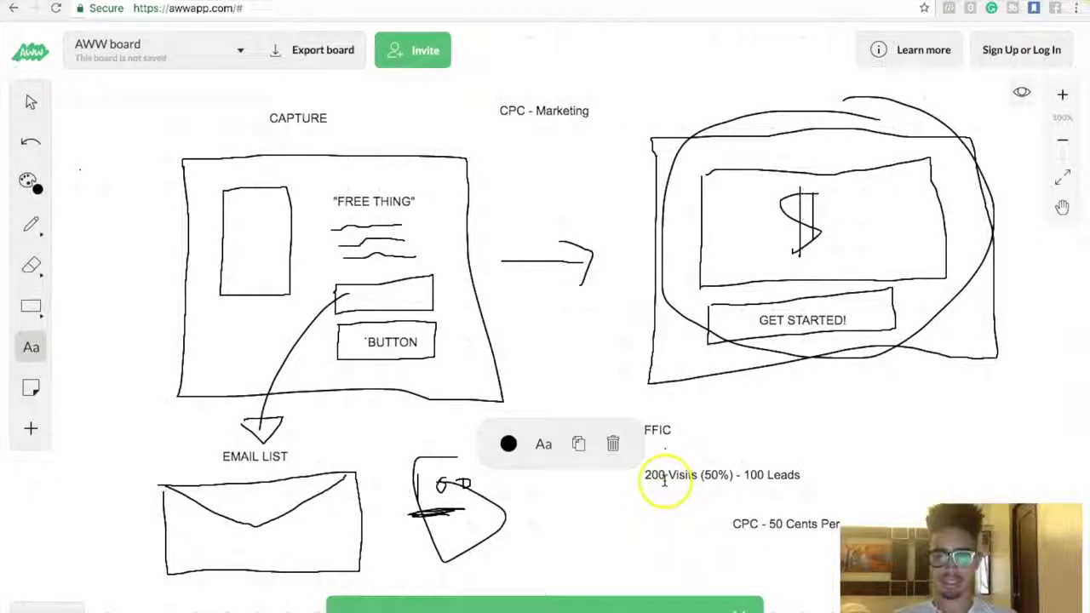
drag(656, 480, 777, 474)
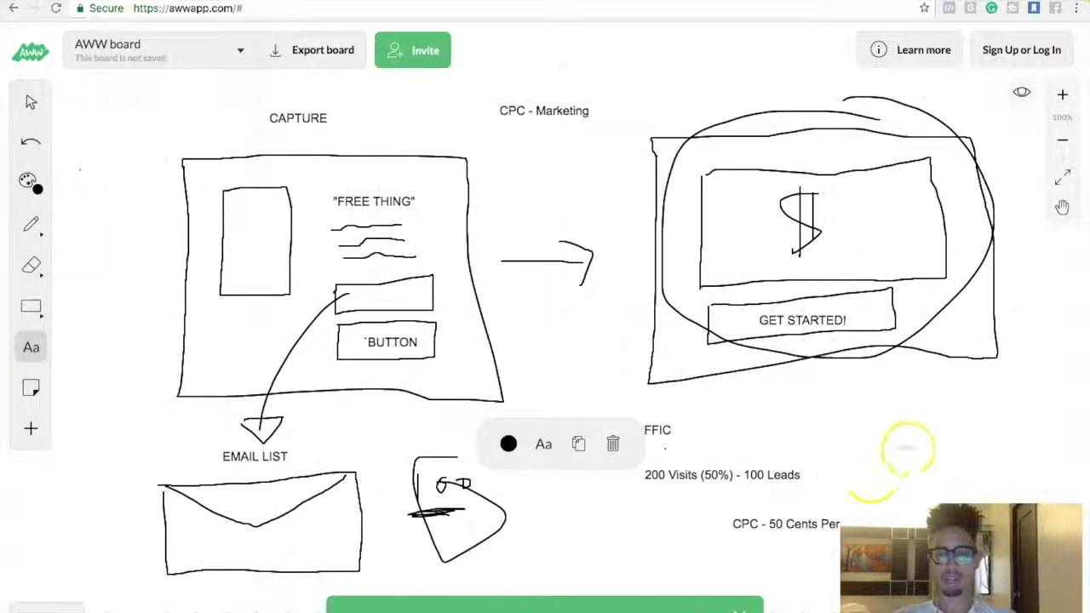
click(906, 443)
Write '$100 Per Day (Ad Spend)' beside the traffic figures, then start a note above the sales page.
click(905, 441)
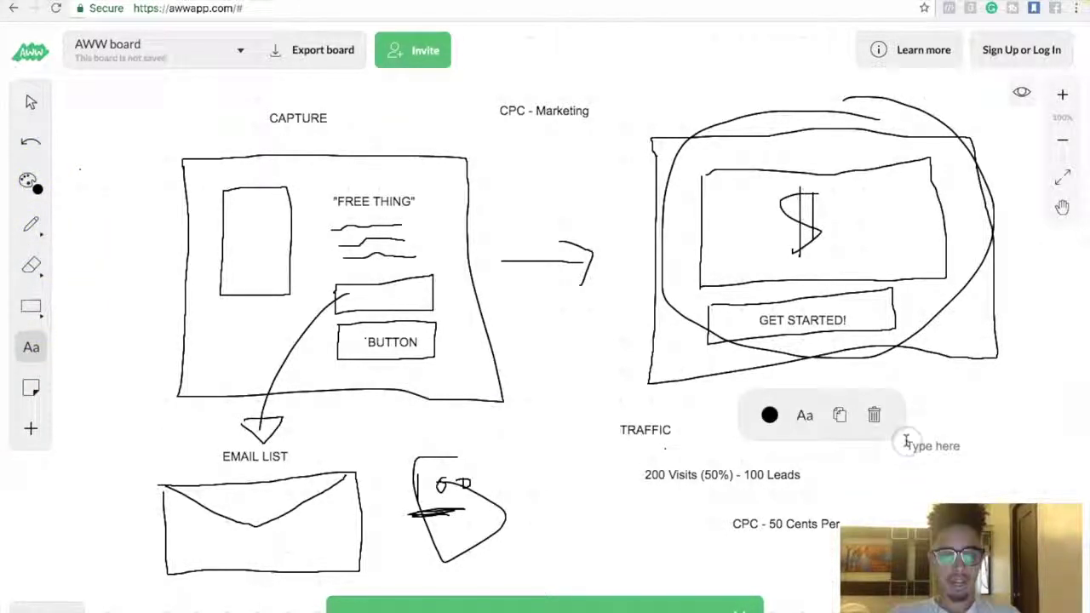
text($100 Per Day (Ad Spend)
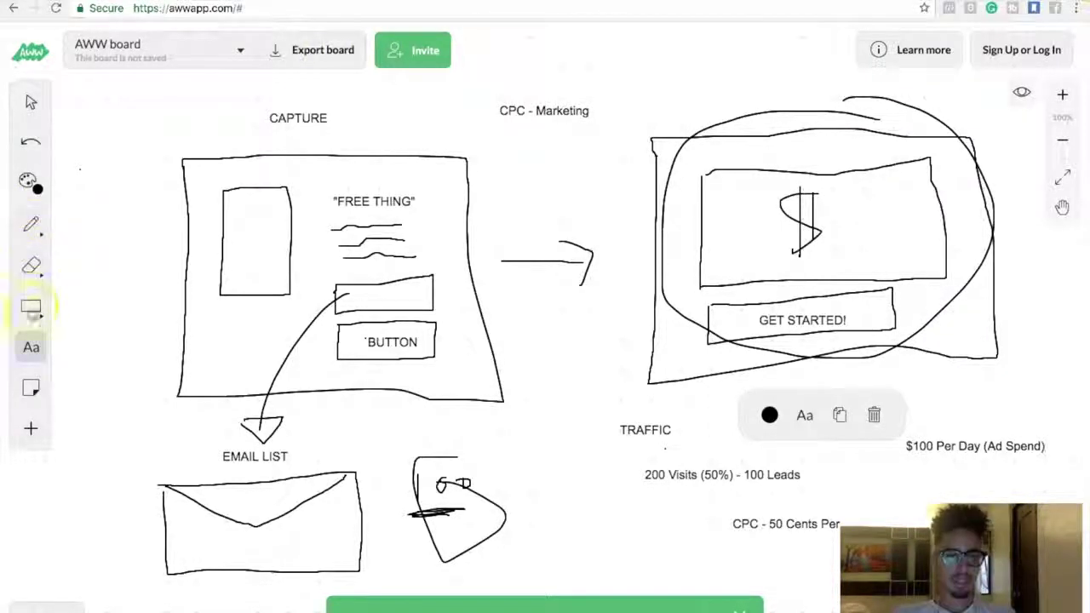
click(655, 75)
text(LTV ()
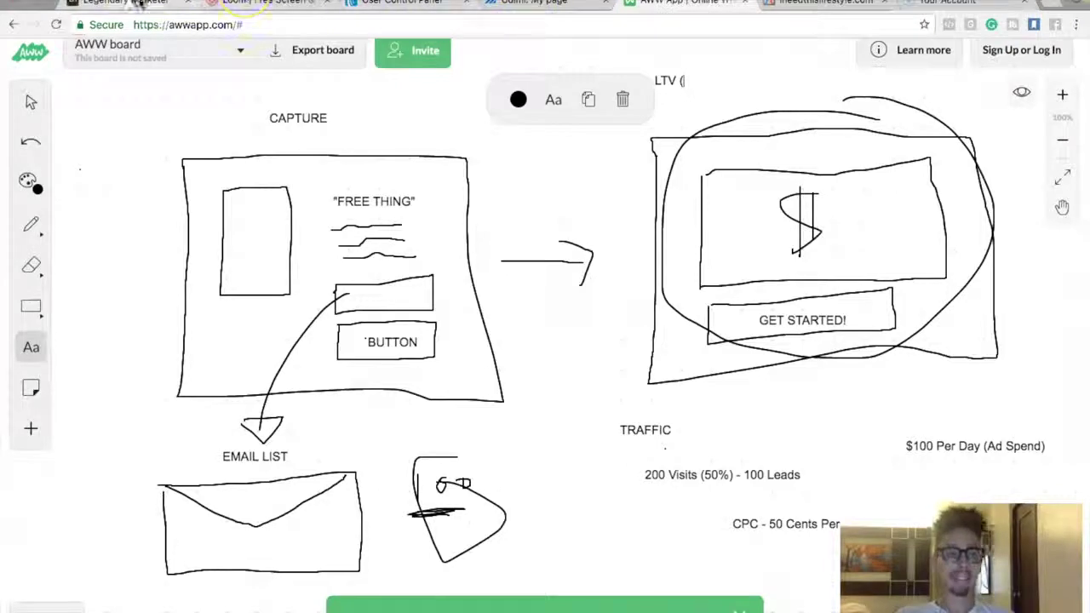
Bring up the Legendary Marketer stats page with the 24HrSuccess $36.00 commission.
click(127, 3)
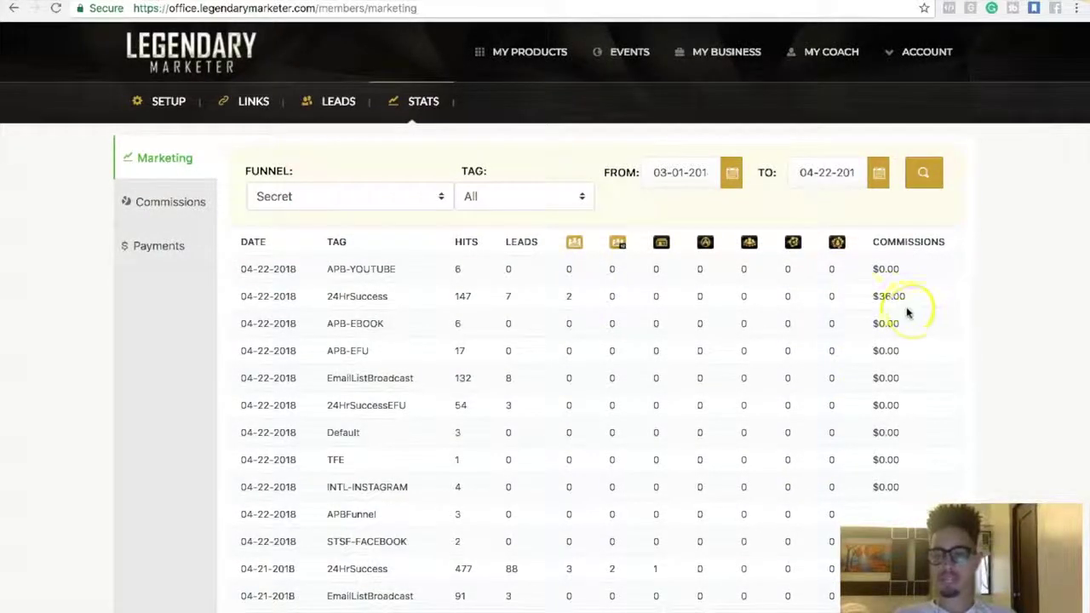
Highlight the 24HrSuccess sales count, then return to the AWW whiteboard.
double_click(569, 568)
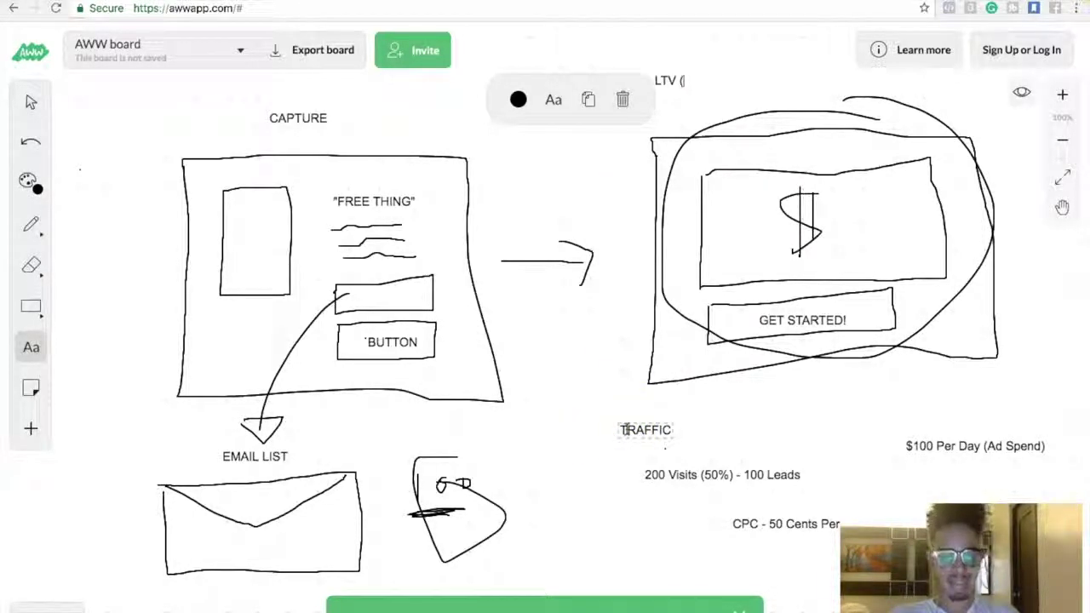
text($170)
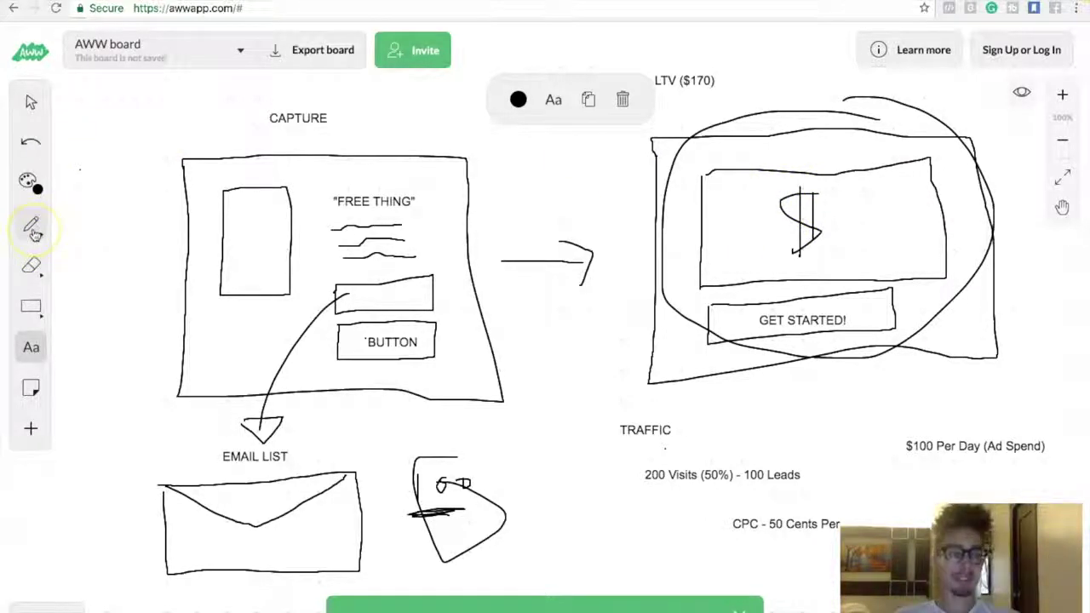
Sketch a freehand figure between the pages and add a ring around the sales page.
click(32, 228)
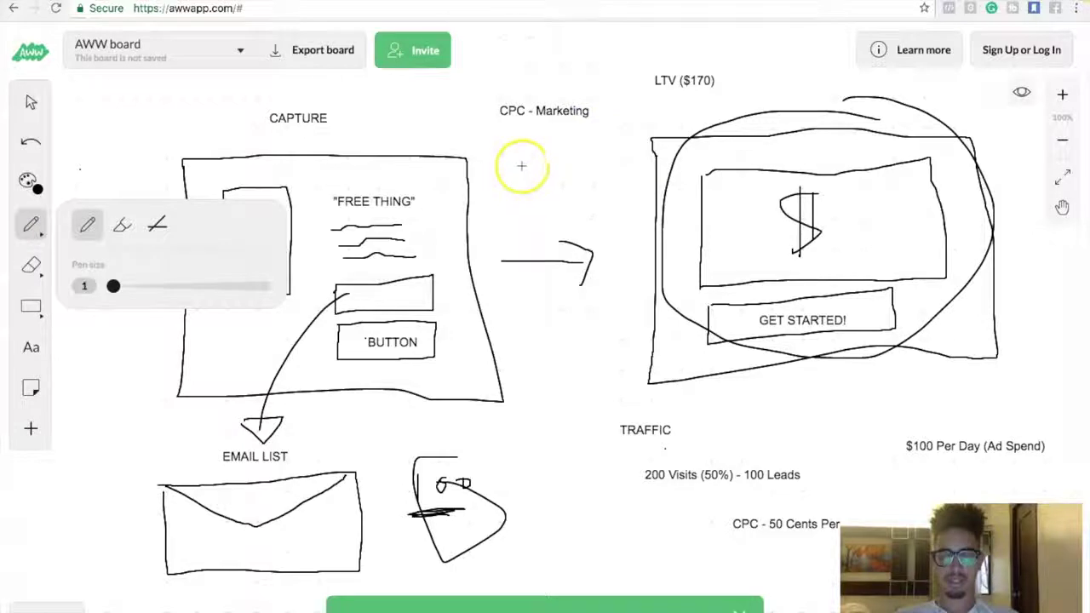
drag(521, 167, 521, 243)
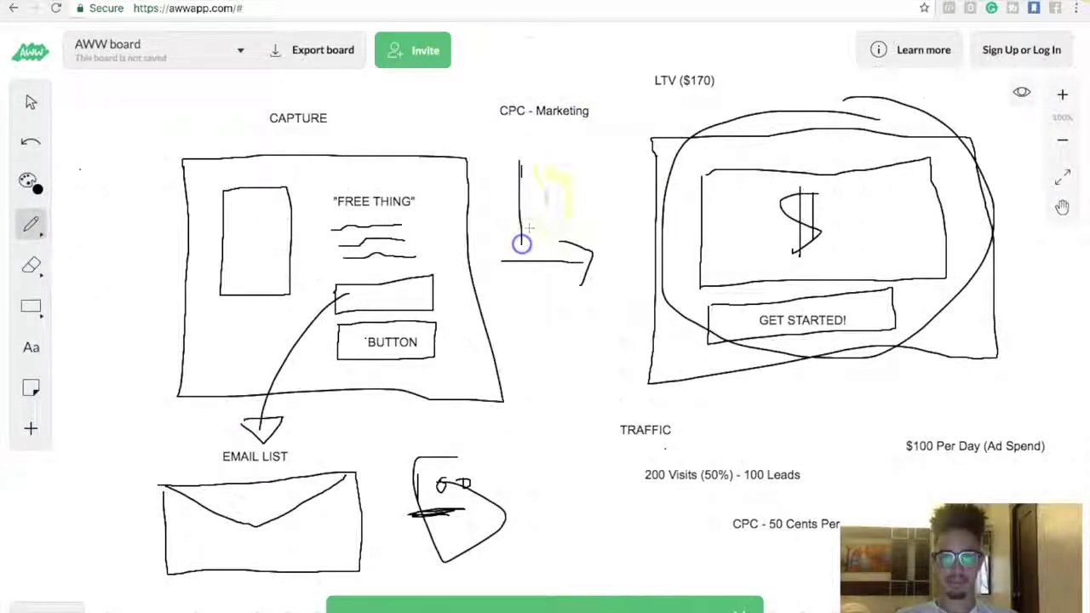
mouse_move(545, 166)
mouse_down()
mouse_move(561, 165)
mouse_move(564, 247)
mouse_move(598, 228)
mouse_up()
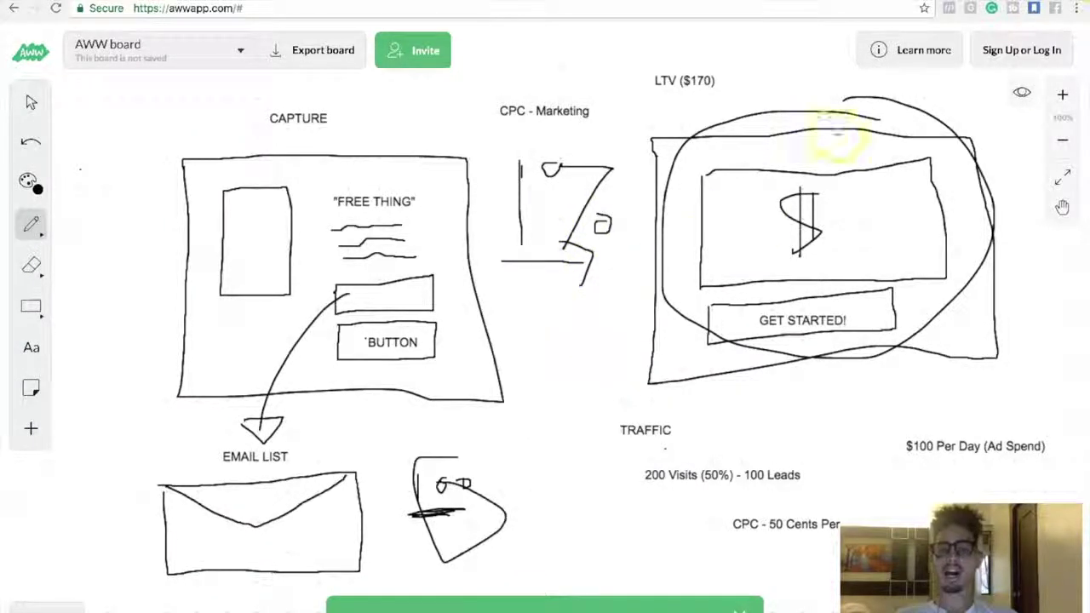
mouse_move(890, 124)
mouse_down()
mouse_move(981, 186)
mouse_move(732, 174)
mouse_up()
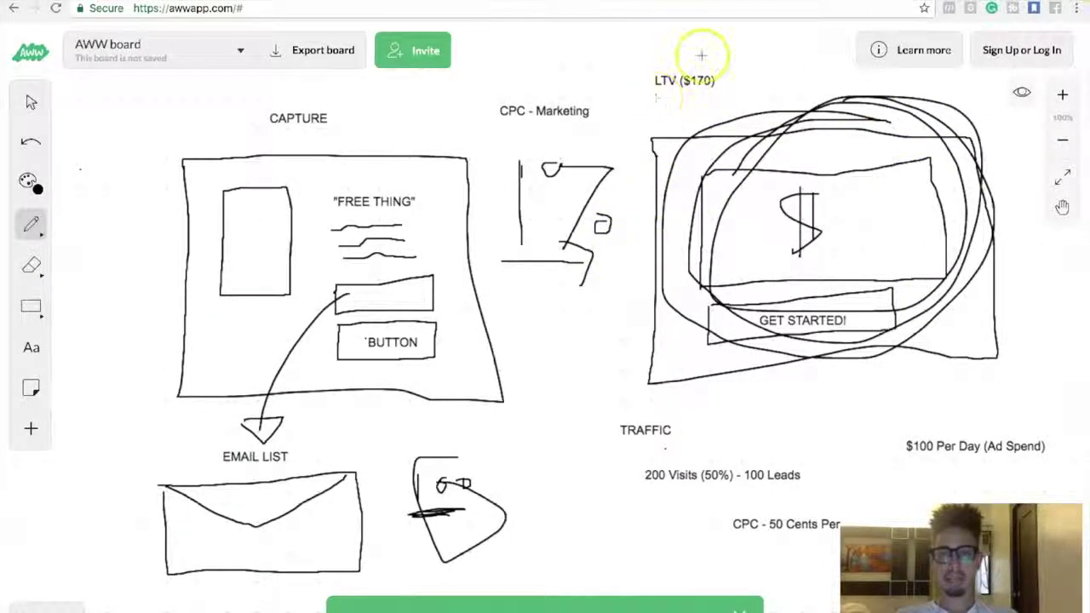
Circle 'LTV ($170)', underline 100 Leads and 200 Visits, and thicken the sketches.
mouse_move(702, 57)
mouse_down()
mouse_move(709, 113)
mouse_move(622, 110)
mouse_move(638, 42)
mouse_move(623, 117)
mouse_move(742, 90)
mouse_move(703, 91)
mouse_up()
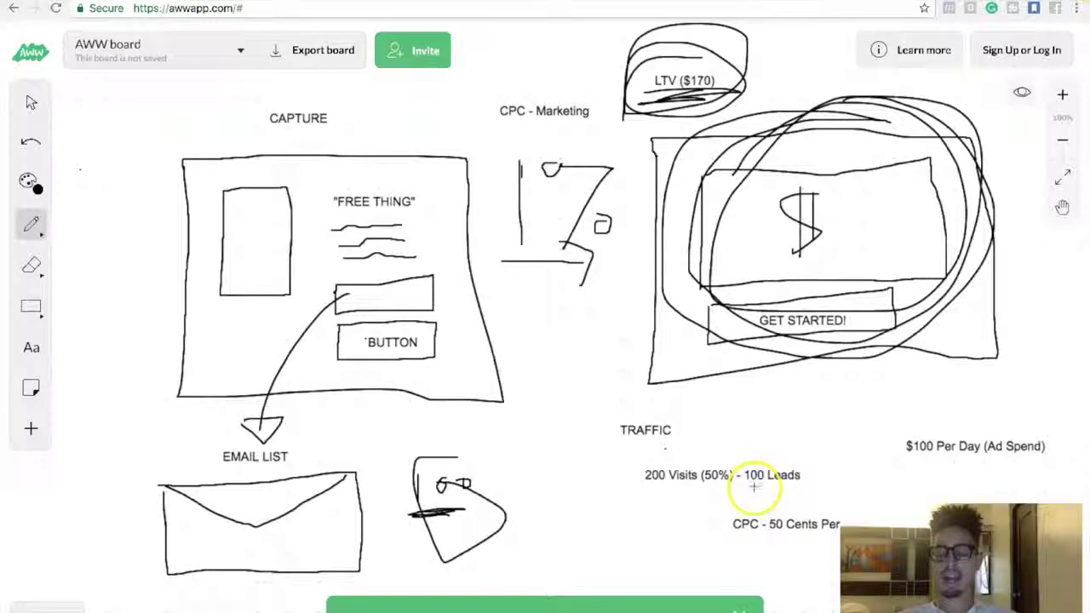
drag(815, 486, 790, 496)
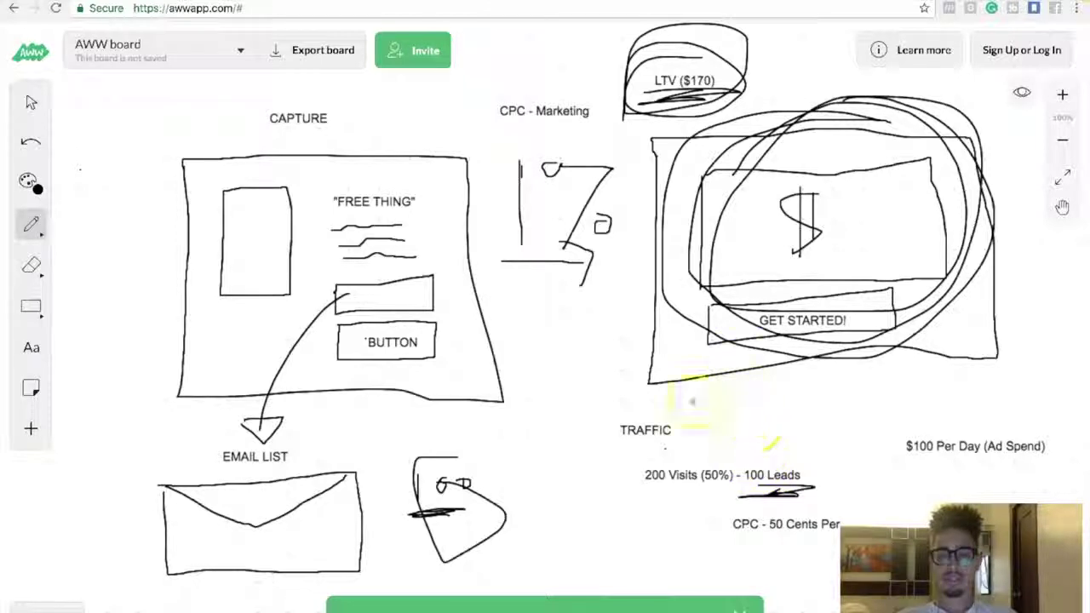
drag(644, 487, 681, 486)
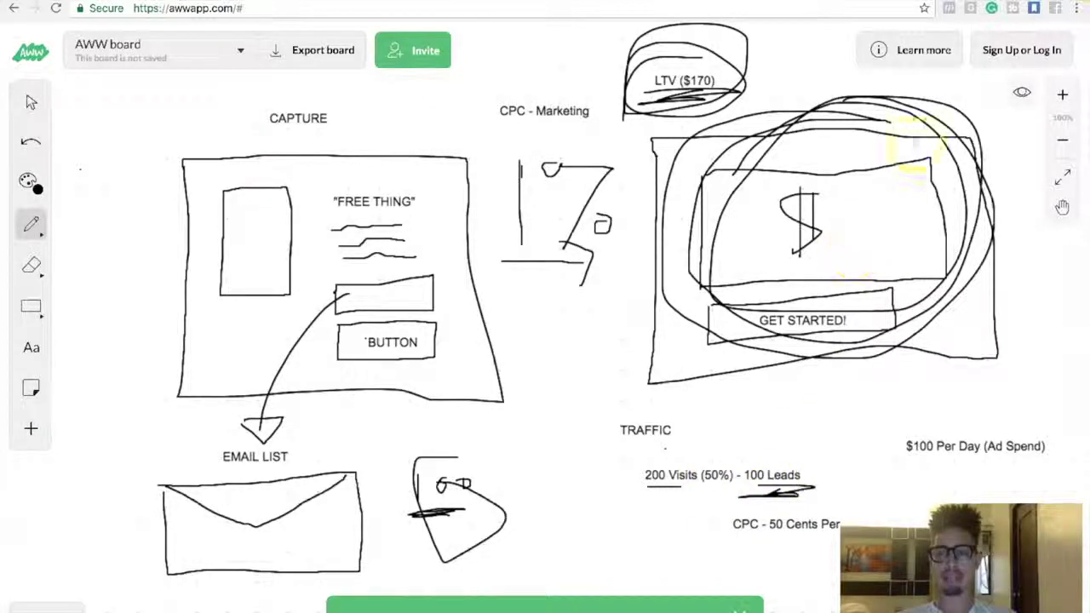
mouse_move(866, 111)
mouse_down()
mouse_move(813, 346)
mouse_move(808, 105)
mouse_up()
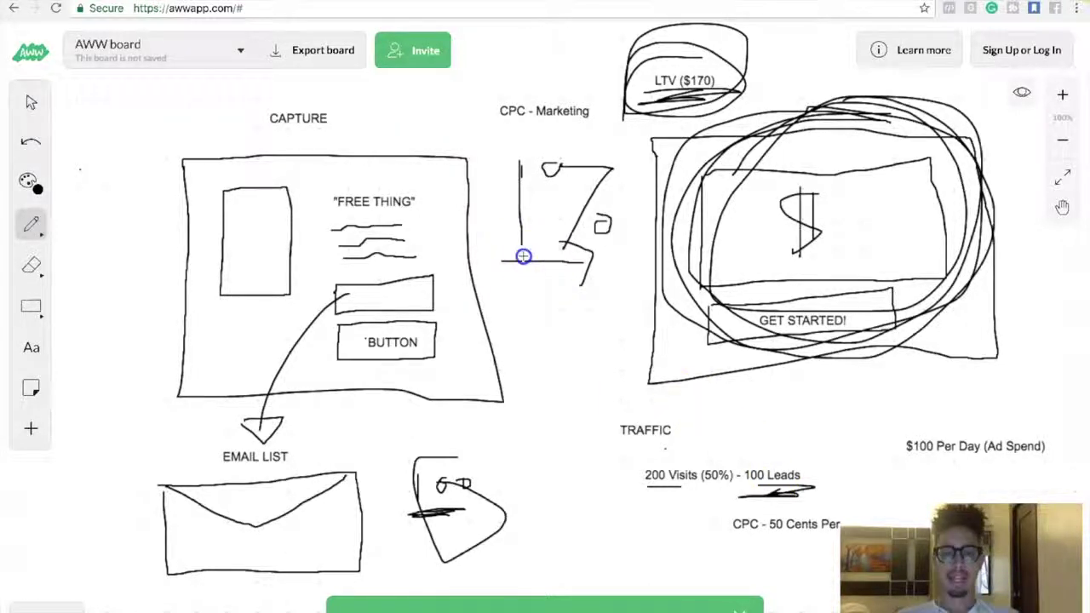
mouse_move(523, 256)
mouse_down()
mouse_move(515, 262)
mouse_move(601, 255)
mouse_up()
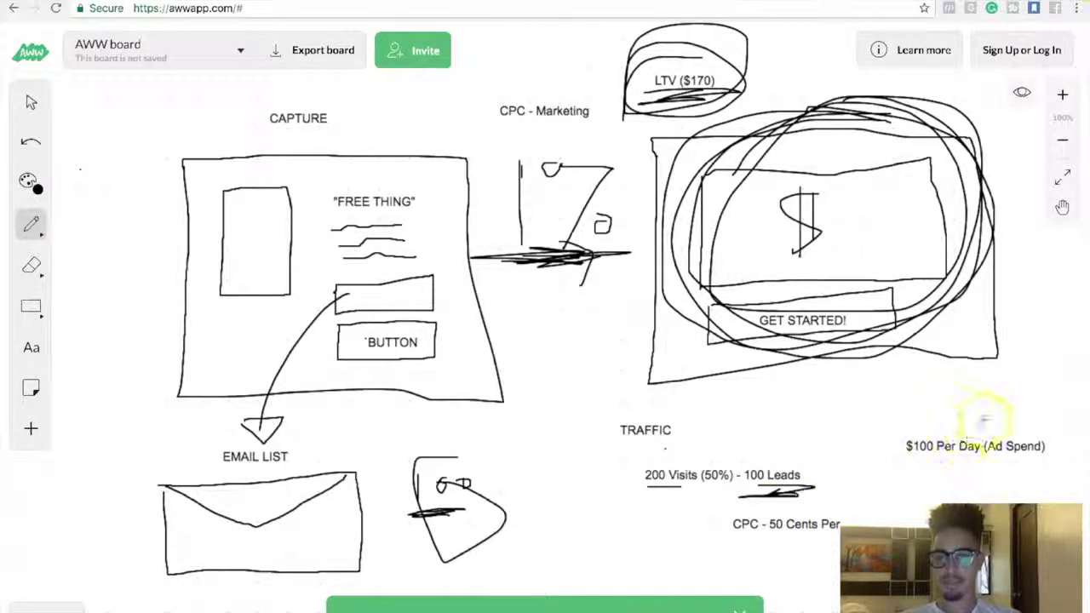
Loop around '$100 Per Day (Ad Spend)' and ring the LTV ($170) label again.
drag(958, 494, 959, 468)
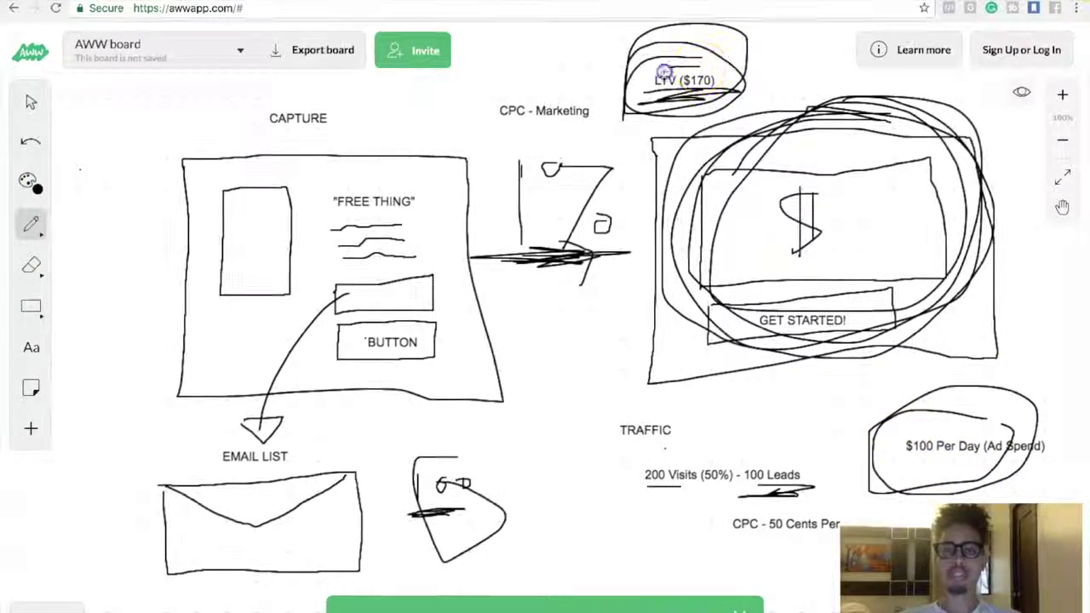
mouse_move(657, 73)
mouse_down()
mouse_move(681, 49)
mouse_move(722, 81)
mouse_move(657, 73)
mouse_up()
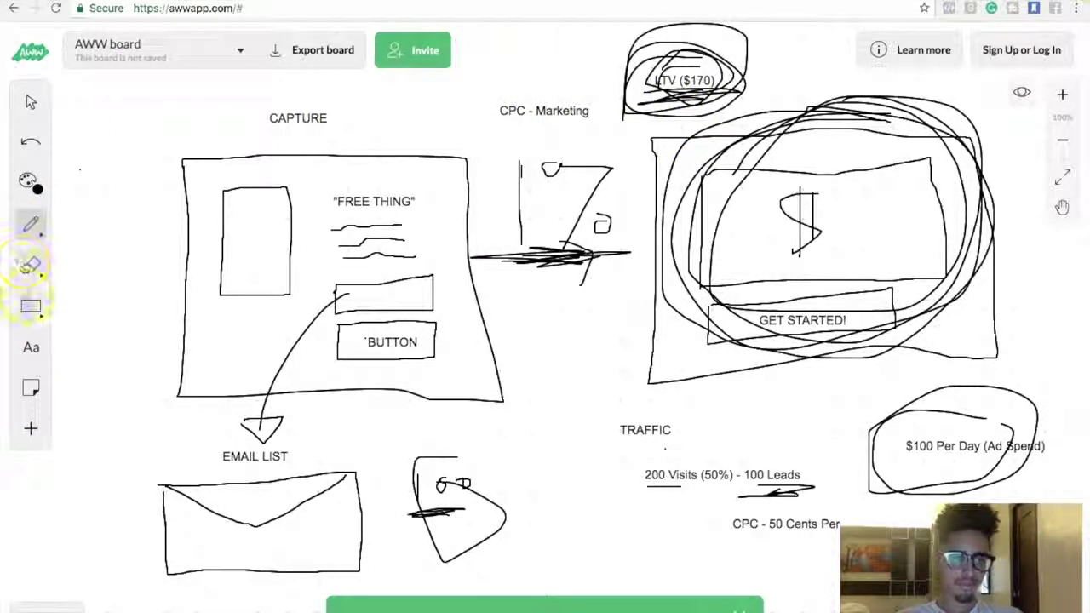
Write the note '$1000 - 10 sales = $100' above the capture page.
click(31, 351)
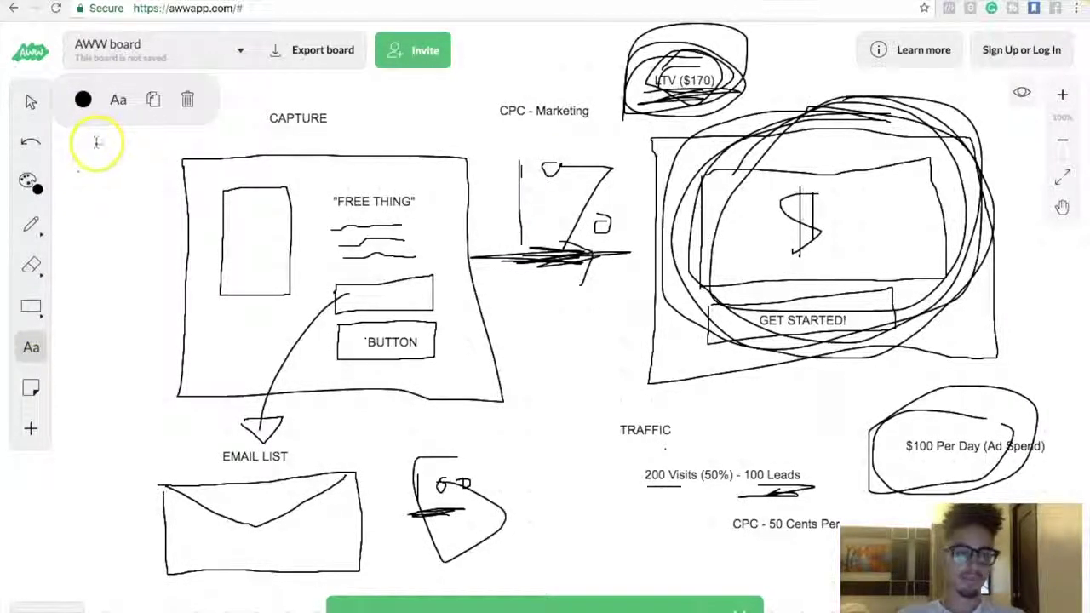
click(98, 149)
text($1000 - 10)
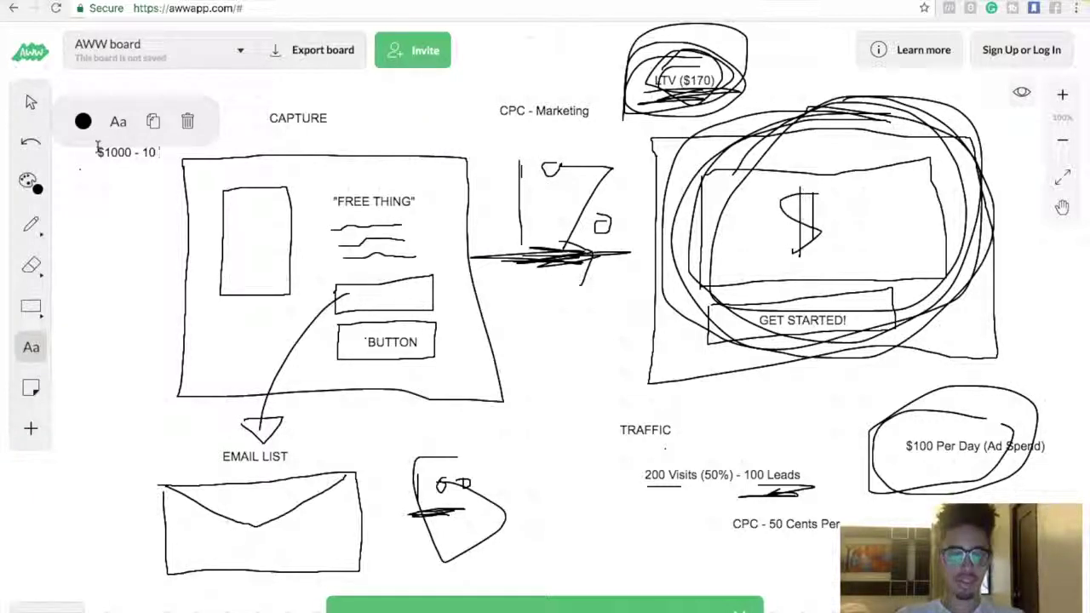
text(sales)
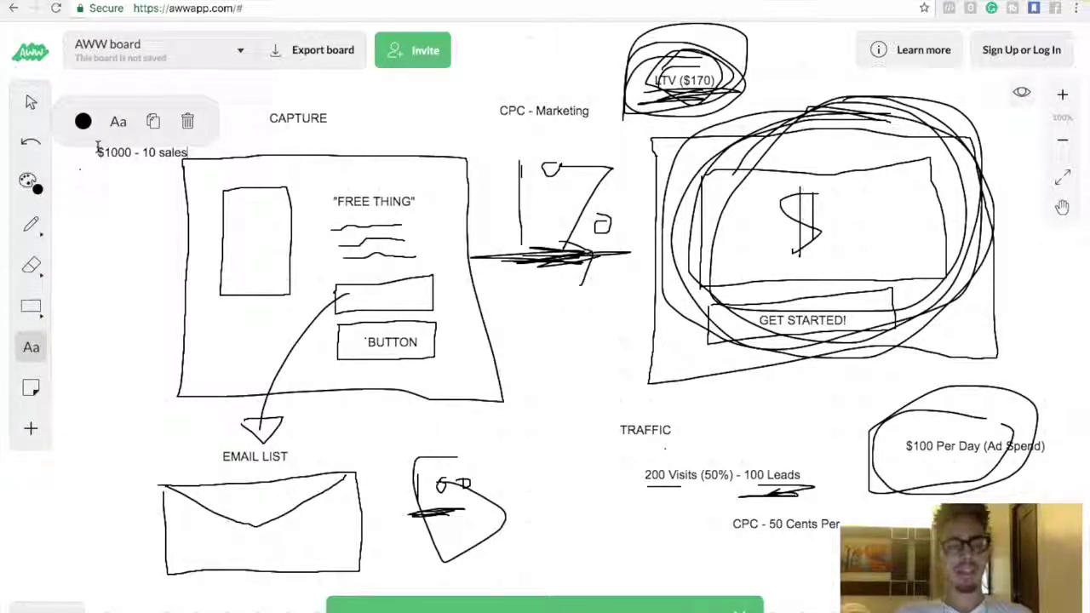
click(136, 144)
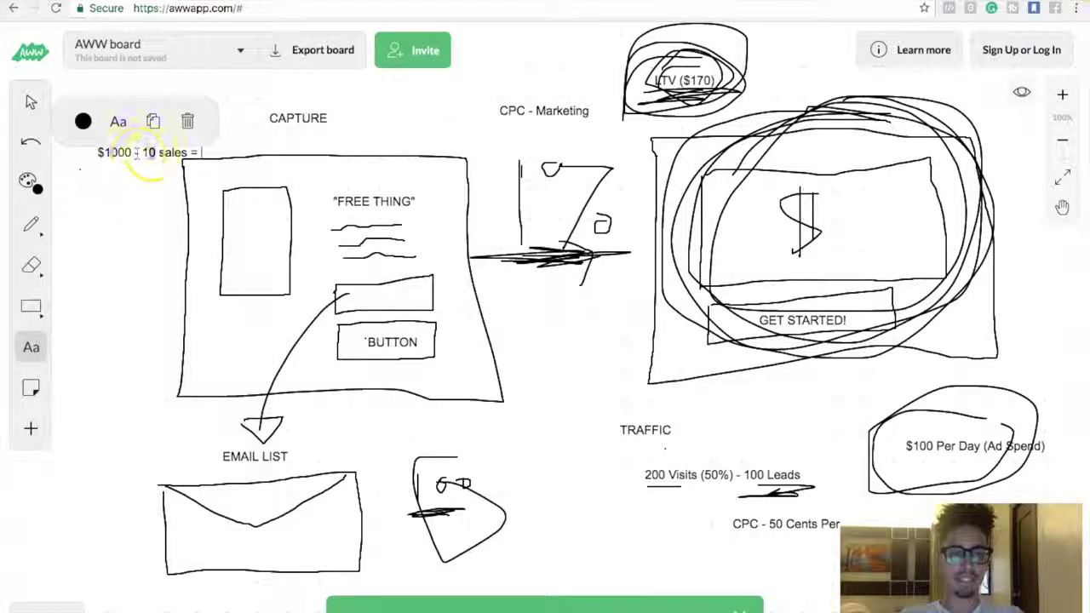
click(210, 157)
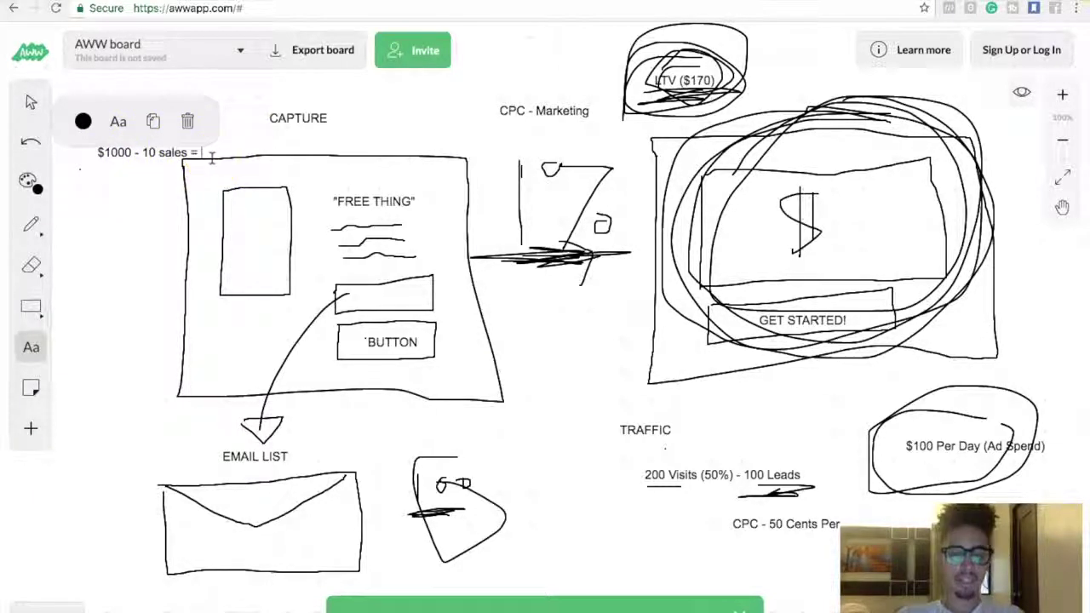
text($100)
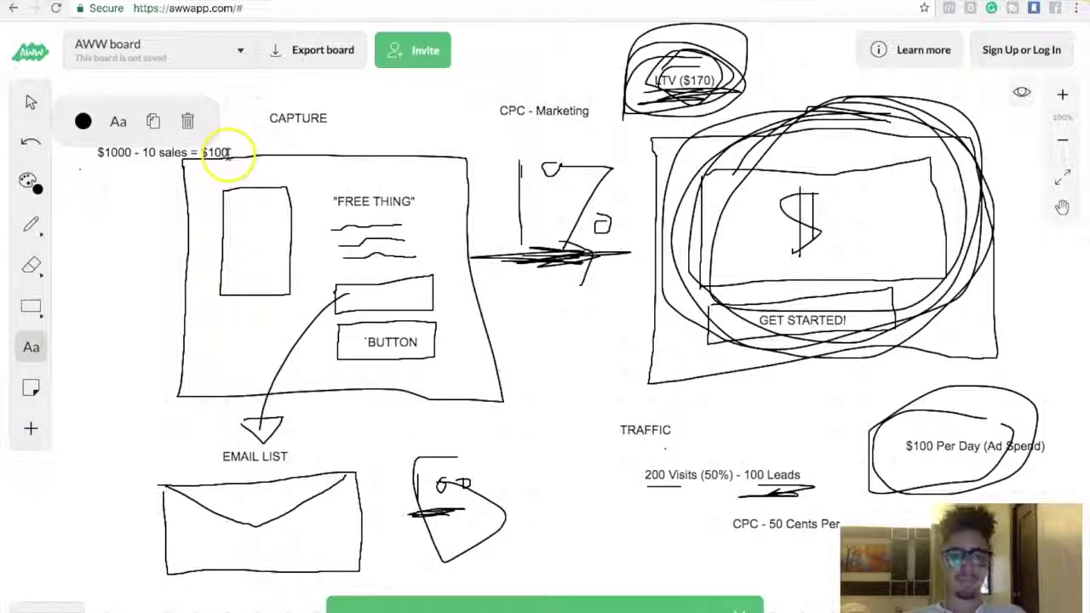
click(645, 476)
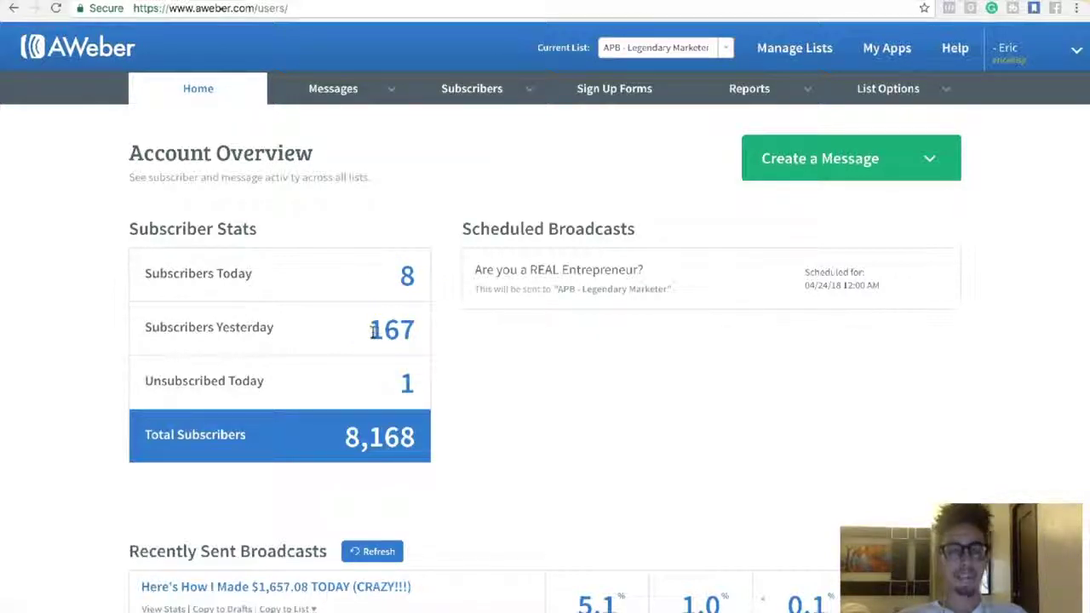
Highlight the 167 Subscribers Yesterday count on the AWeber overview.
drag(374, 331, 418, 333)
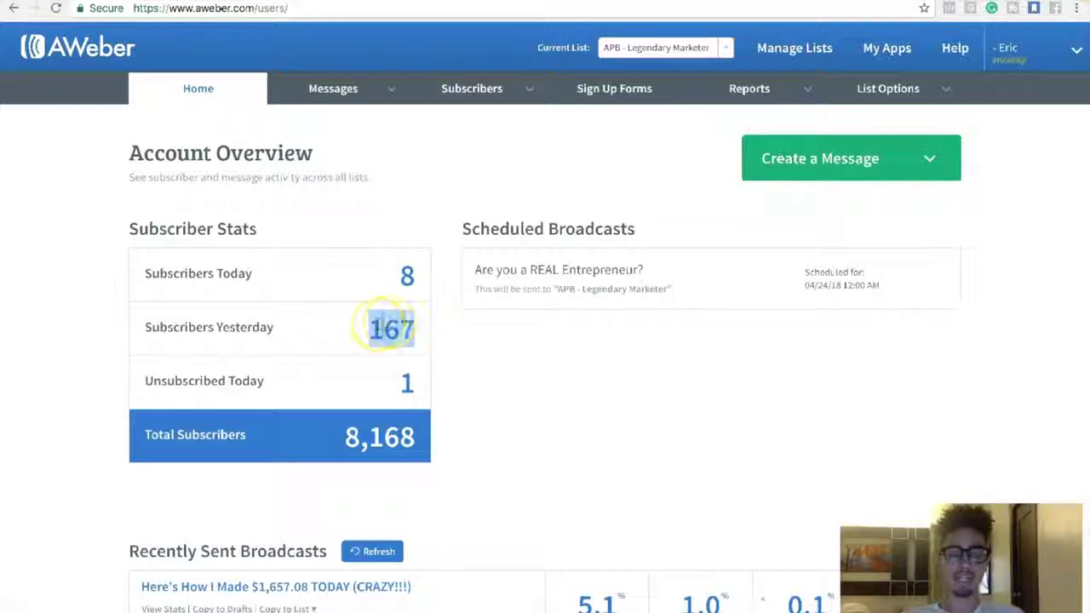
click(371, 326)
drag(371, 326, 448, 329)
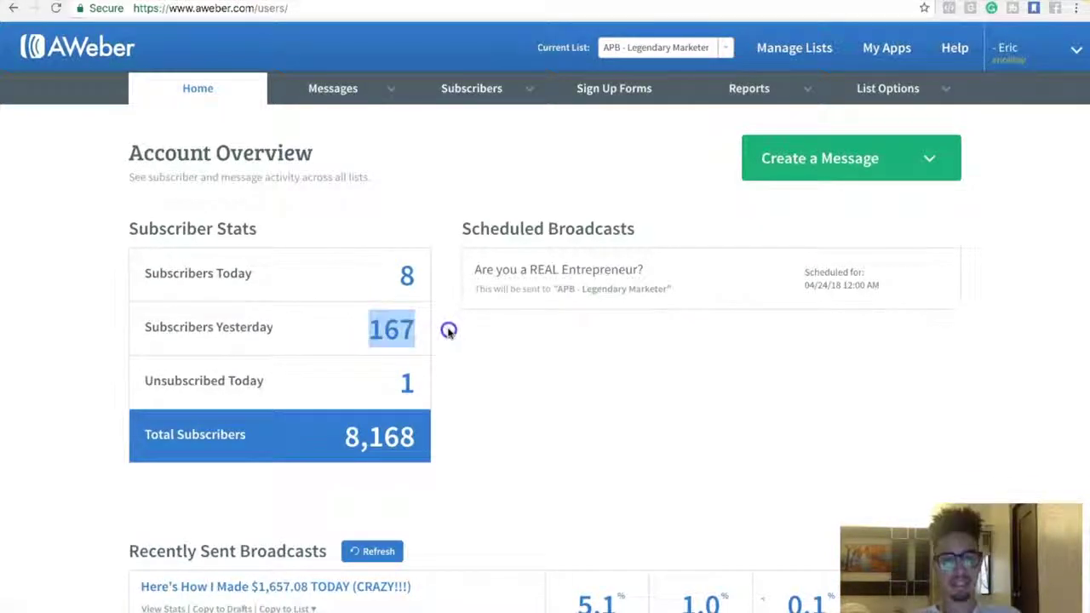
click(353, 324)
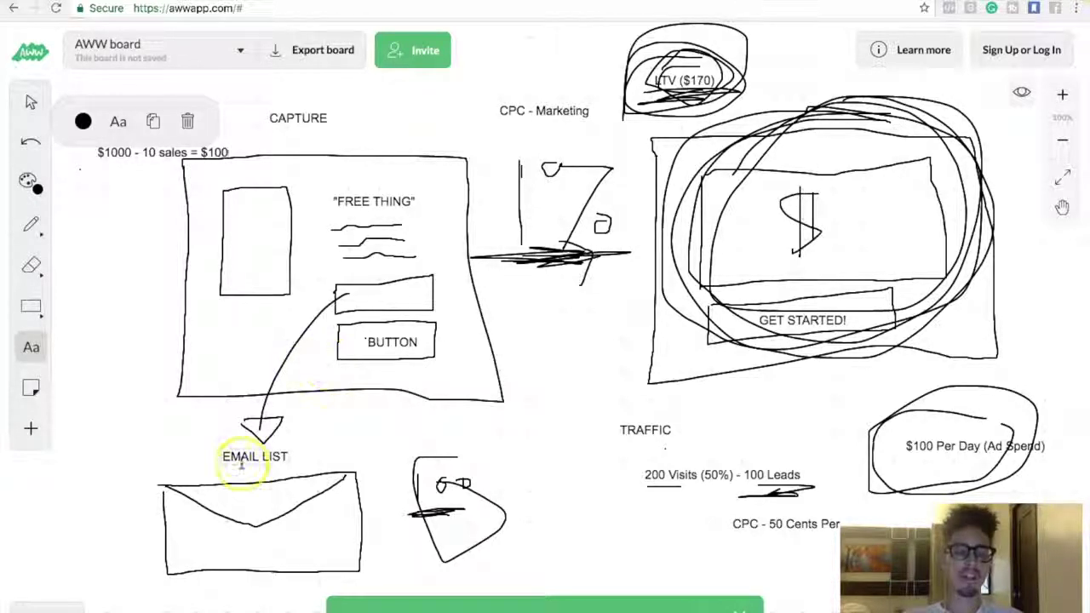
Circle the EMAIL LIST envelope and draw arrows from it toward TRAFFIC.
click(32, 226)
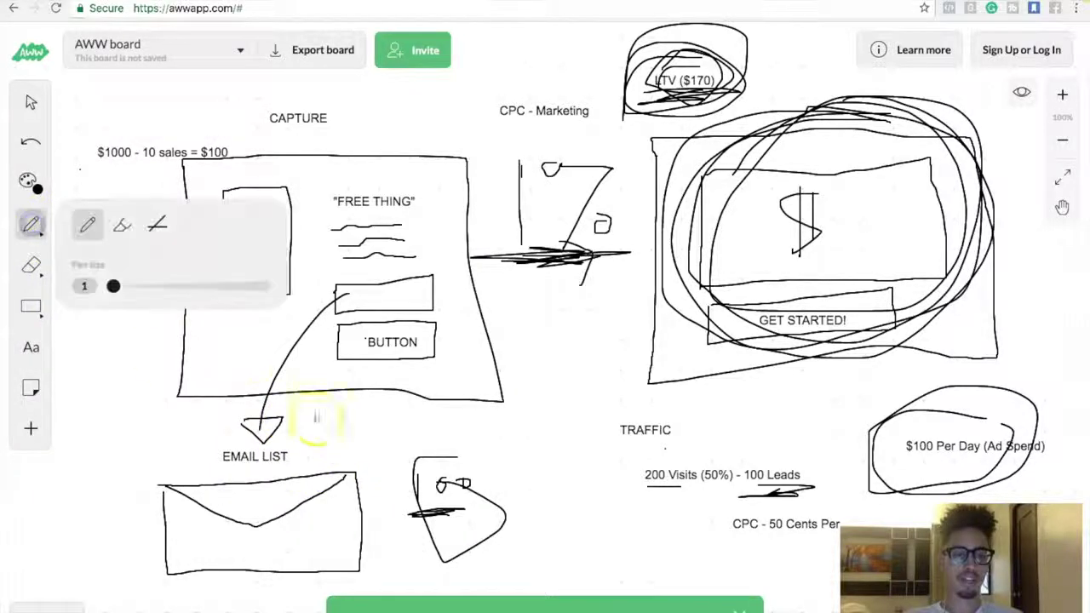
mouse_move(331, 420)
mouse_down()
mouse_move(236, 418)
mouse_move(372, 522)
mouse_move(117, 430)
mouse_up()
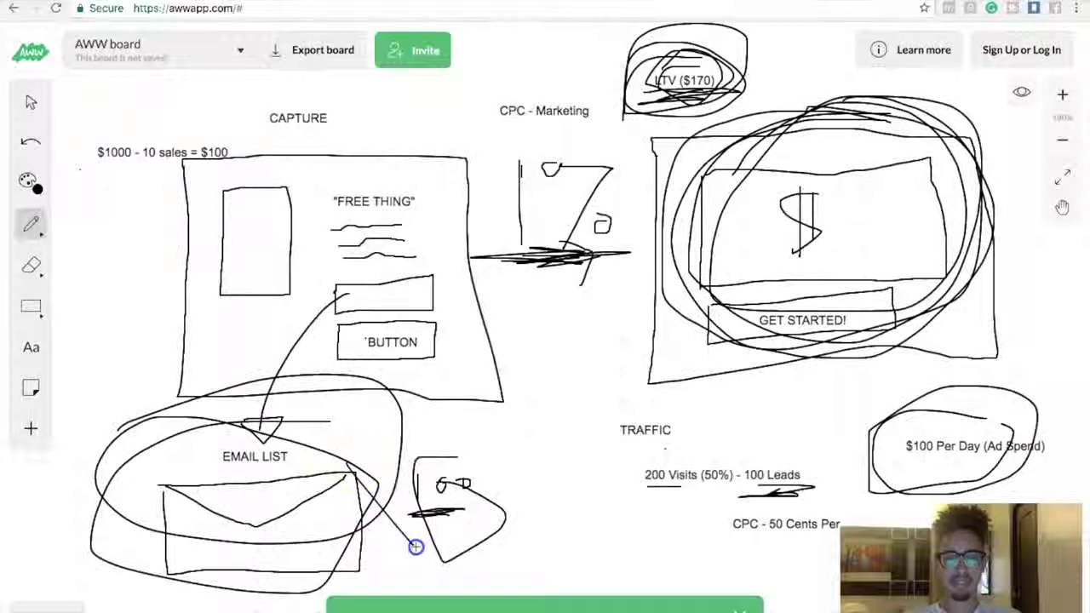
drag(362, 481, 440, 511)
mouse_move(414, 471)
mouse_down()
mouse_move(608, 535)
mouse_move(579, 494)
mouse_up()
mouse_move(390, 425)
mouse_down()
mouse_move(540, 435)
mouse_move(573, 454)
mouse_up()
drag(516, 409, 579, 451)
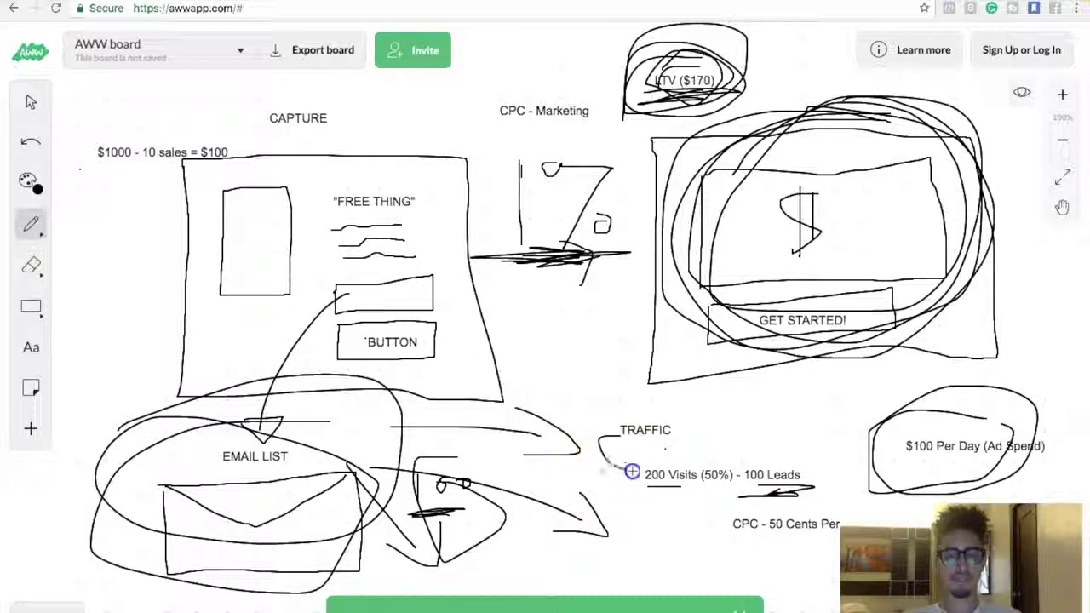
Draw dollar signs by TRAFFIC, below the leads line and envelope, circling two.
drag(605, 411, 605, 466)
drag(613, 426, 617, 454)
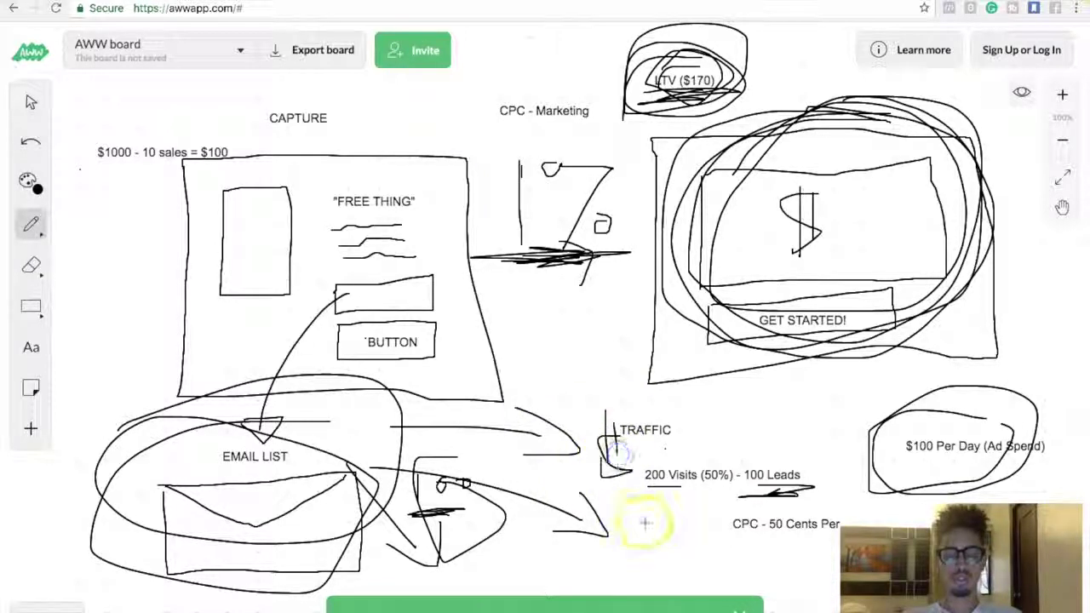
drag(644, 516, 616, 547)
drag(632, 504, 631, 553)
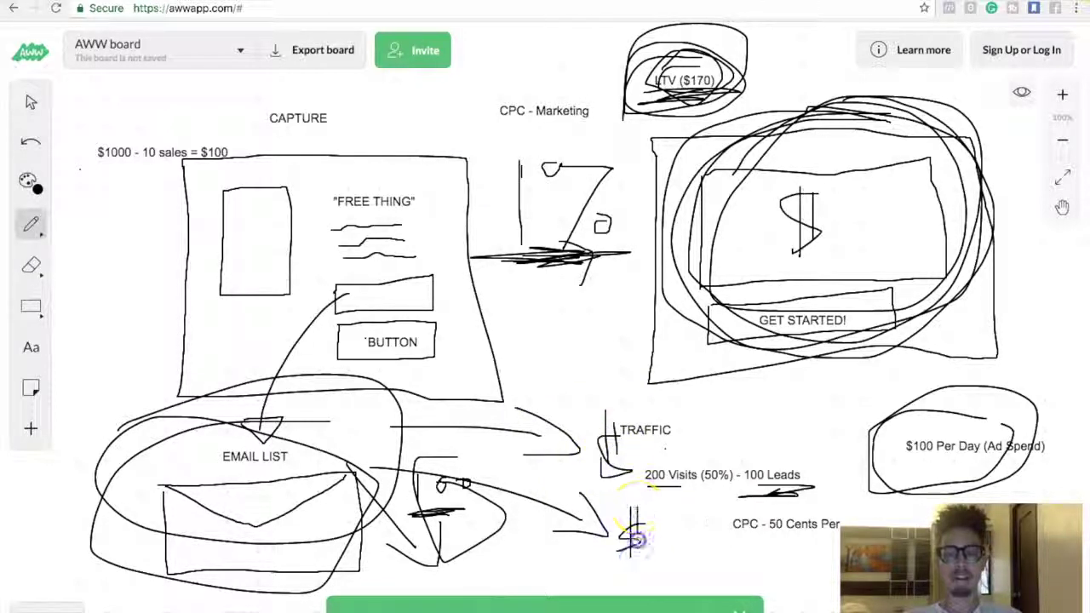
drag(438, 567, 457, 596)
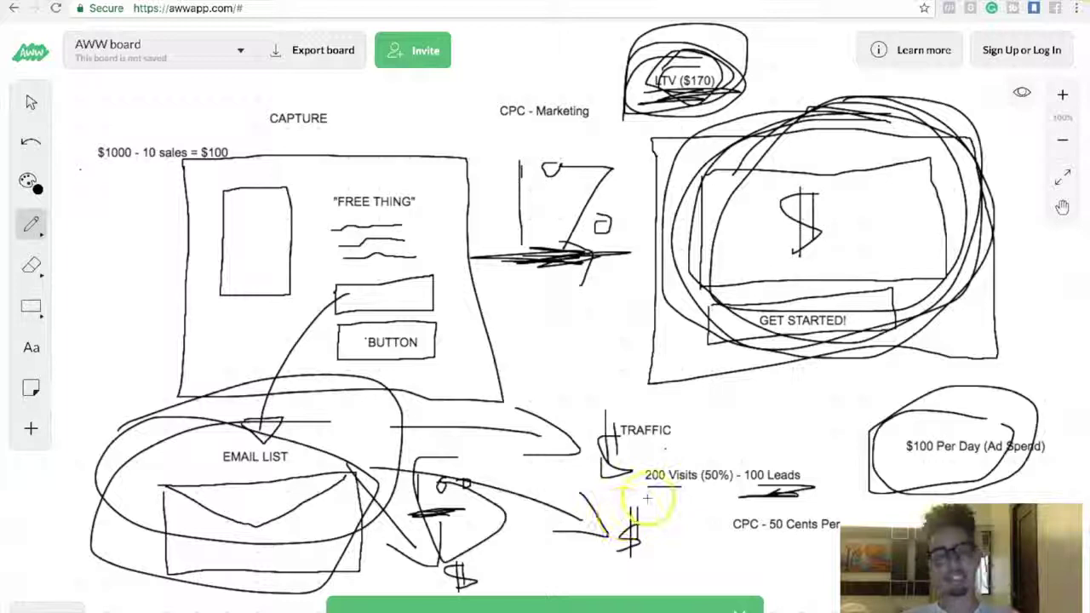
drag(630, 494, 579, 510)
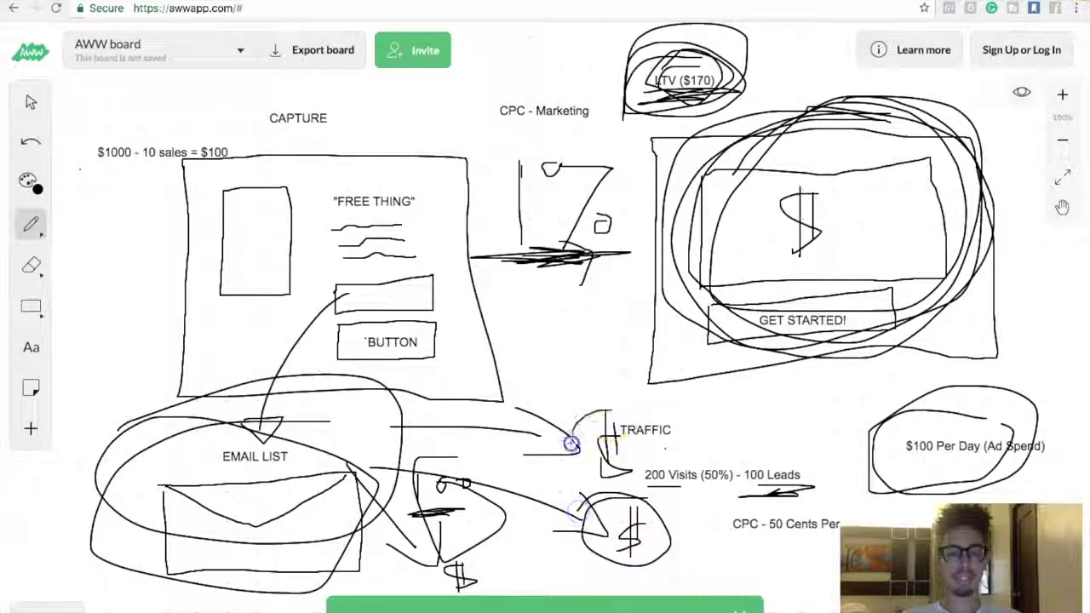
drag(569, 440, 584, 414)
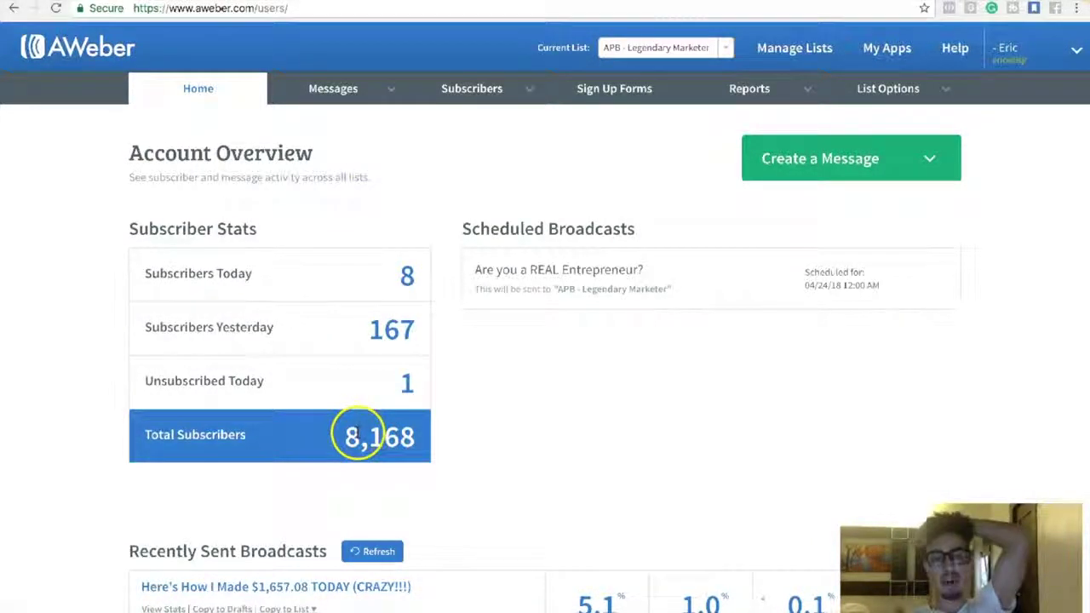
scroll(557, 522, down, 3)
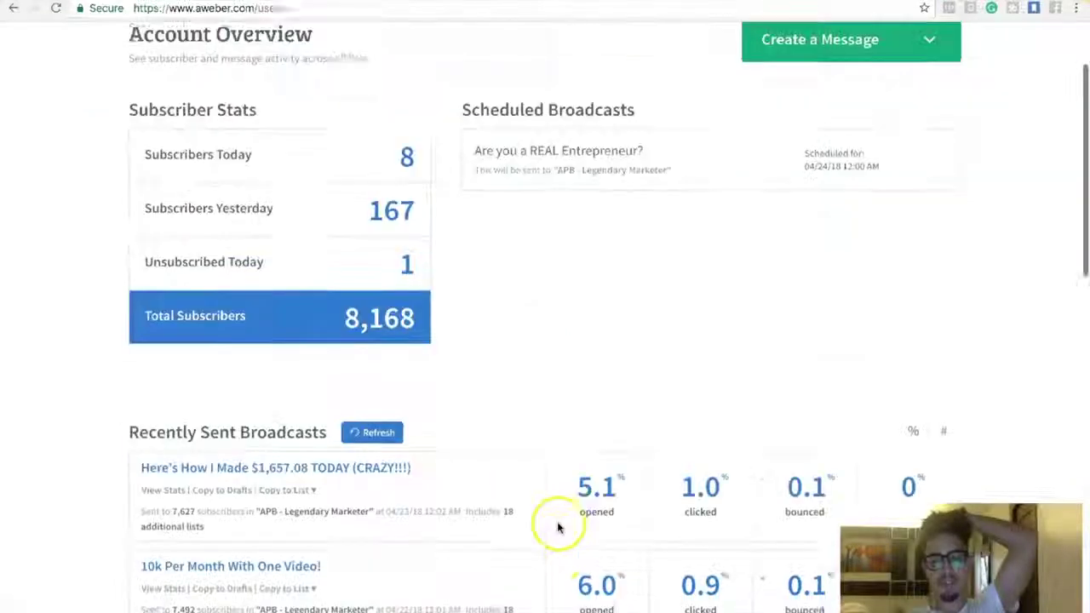
scroll(725, 477, up, 2)
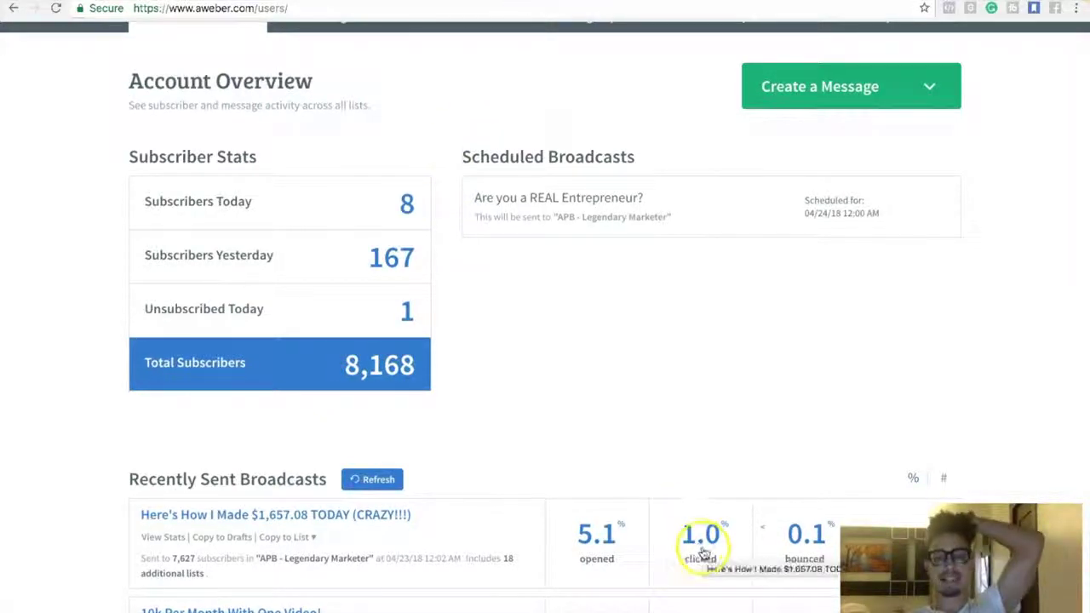
Bring up the Udimi buyer dashboard showing 1100 visitors bought.
click(550, 2)
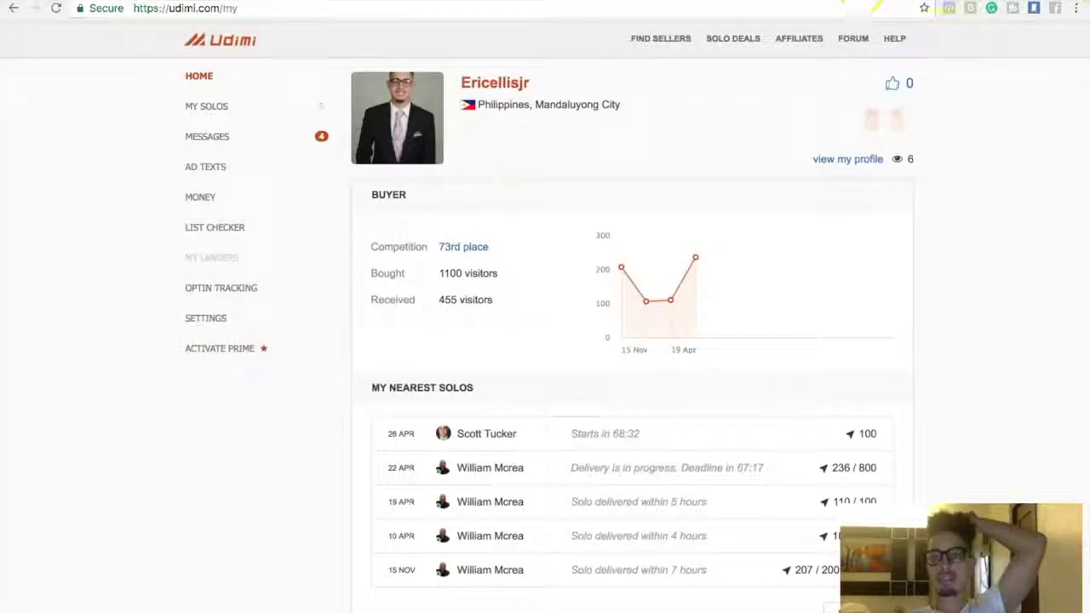
Return from Udimi to the AWW whiteboard funnel diagram.
click(950, 3)
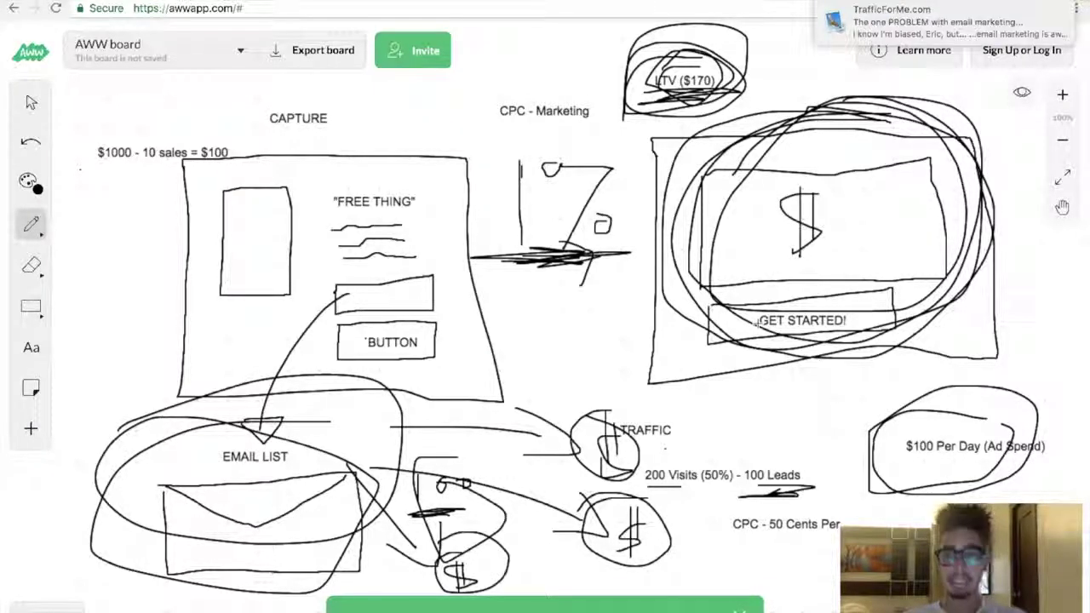
mouse_move(937, 22)
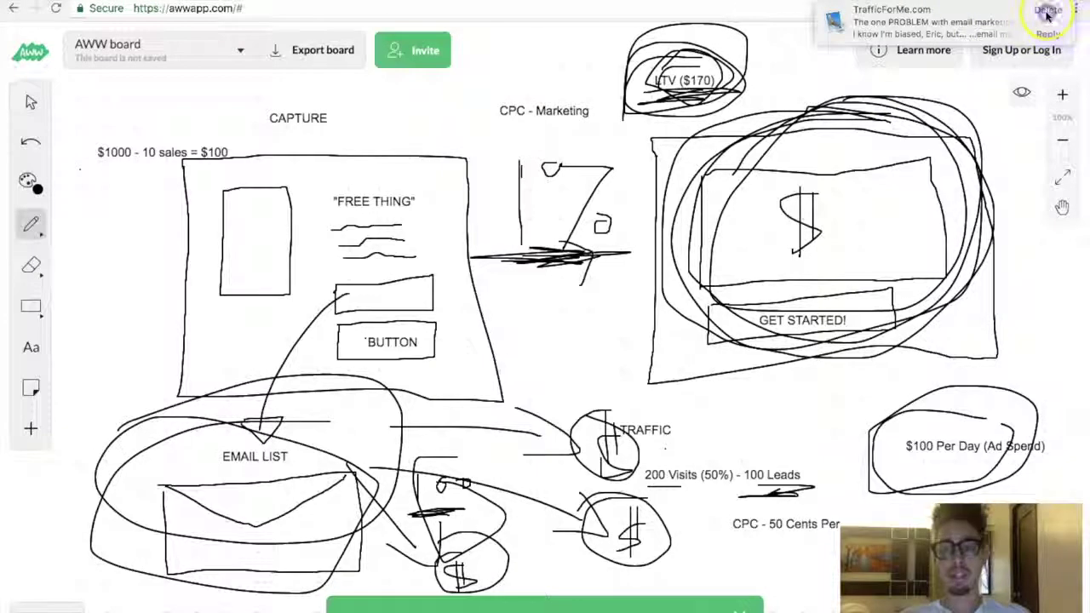
Dismiss the incoming email notification in the top-right corner.
click(1048, 12)
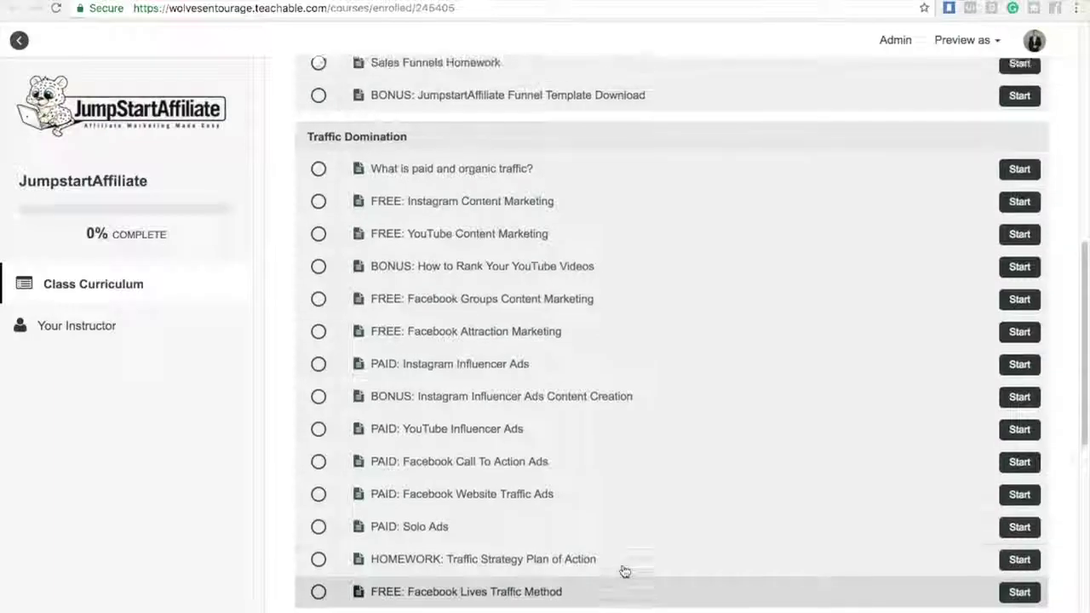
scroll(624, 571, up, 2)
scroll(624, 571, up, 1)
scroll(624, 570, up, 1)
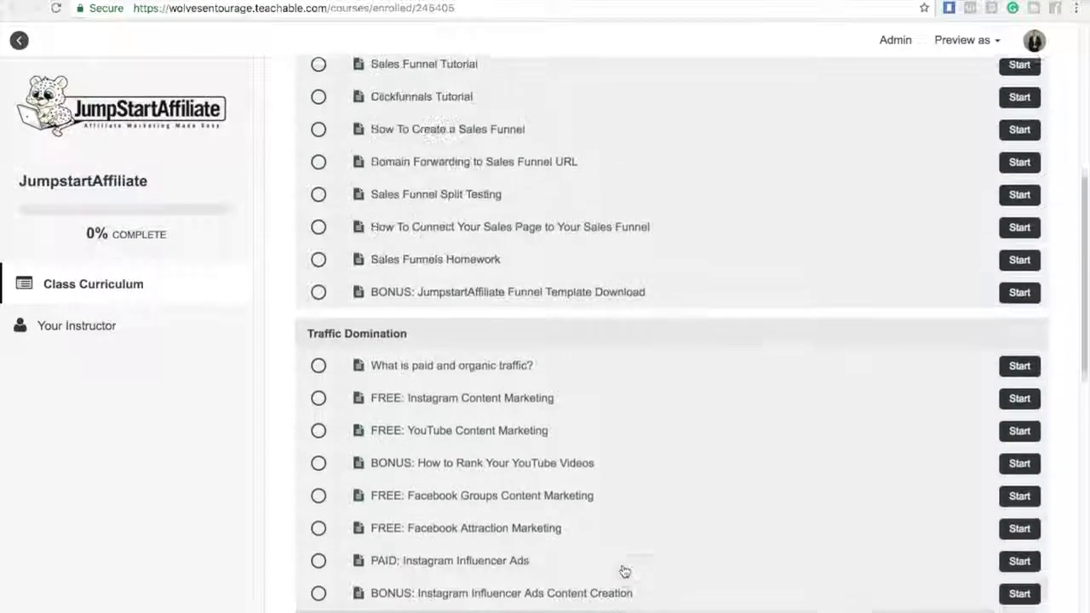
scroll(624, 571, up, 1)
scroll(624, 571, up, 1)
scroll(624, 571, up, 1)
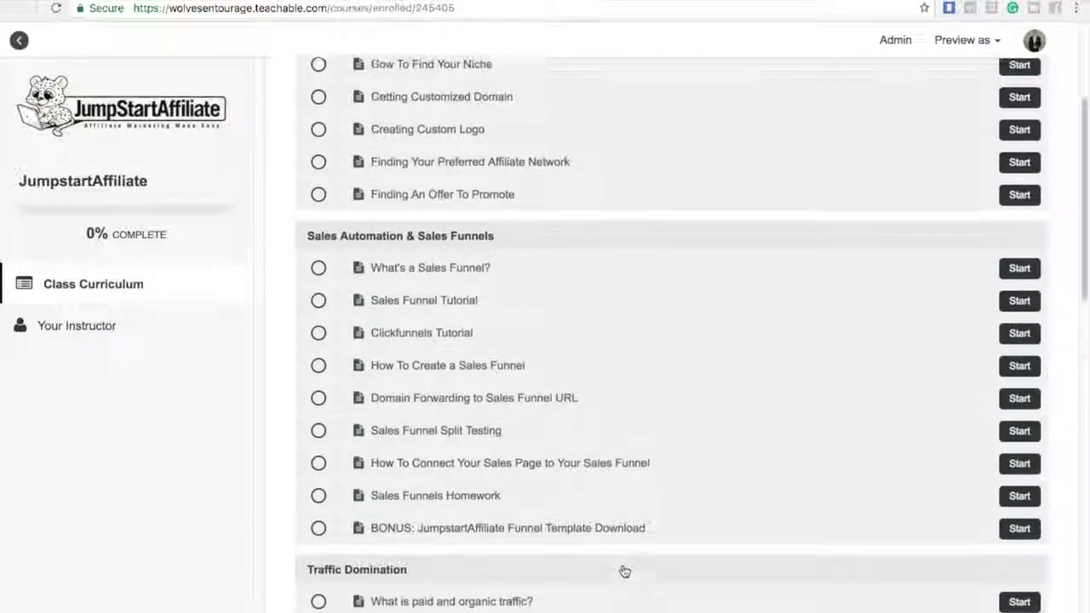
scroll(624, 571, up, 1)
scroll(624, 571, up, 1)
scroll(625, 571, up, 1)
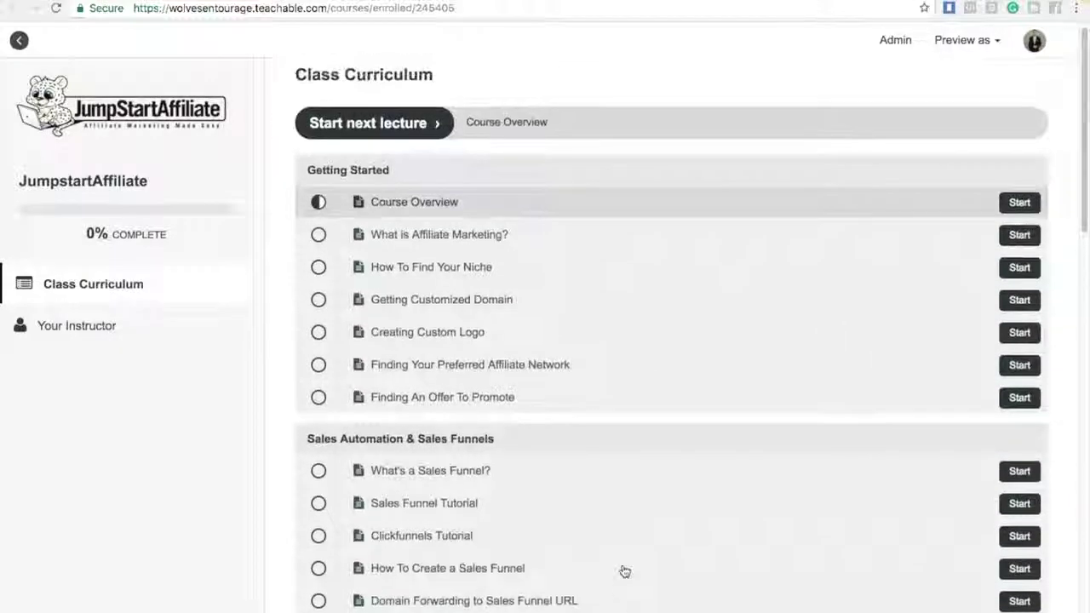